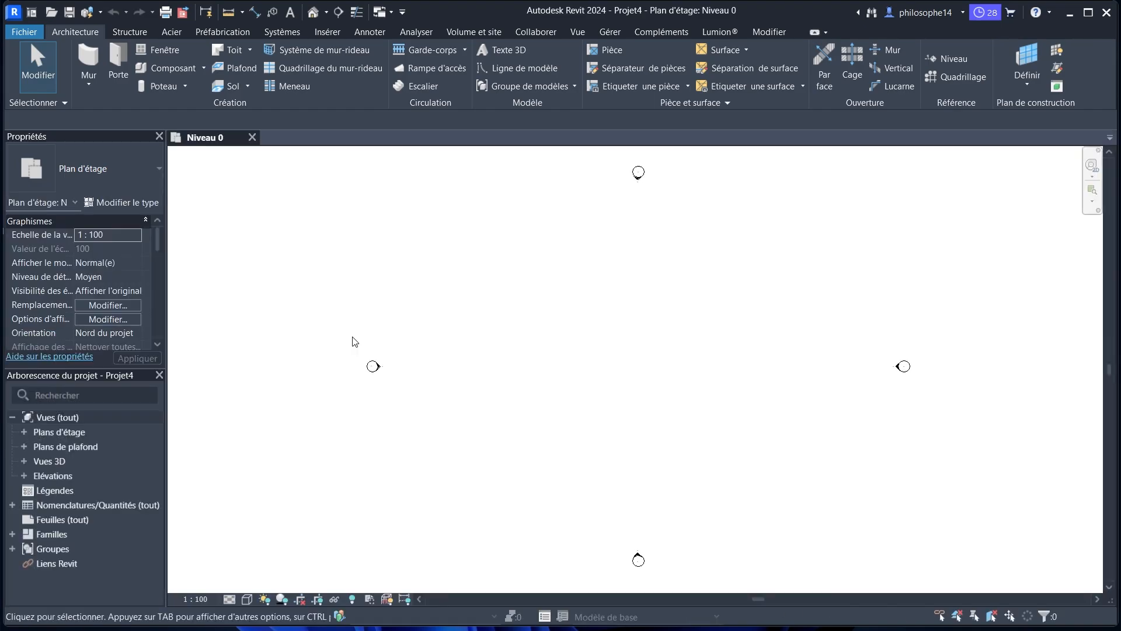
Start an architectural wall using the curtain wall type Simple panneau
click(96, 85)
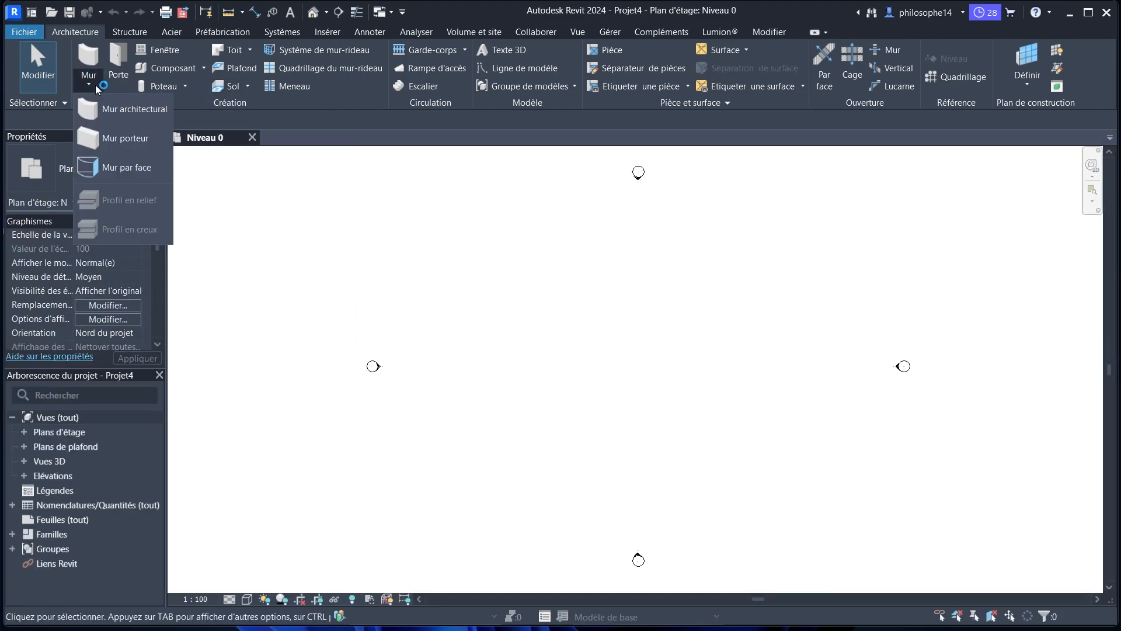
click(125, 111)
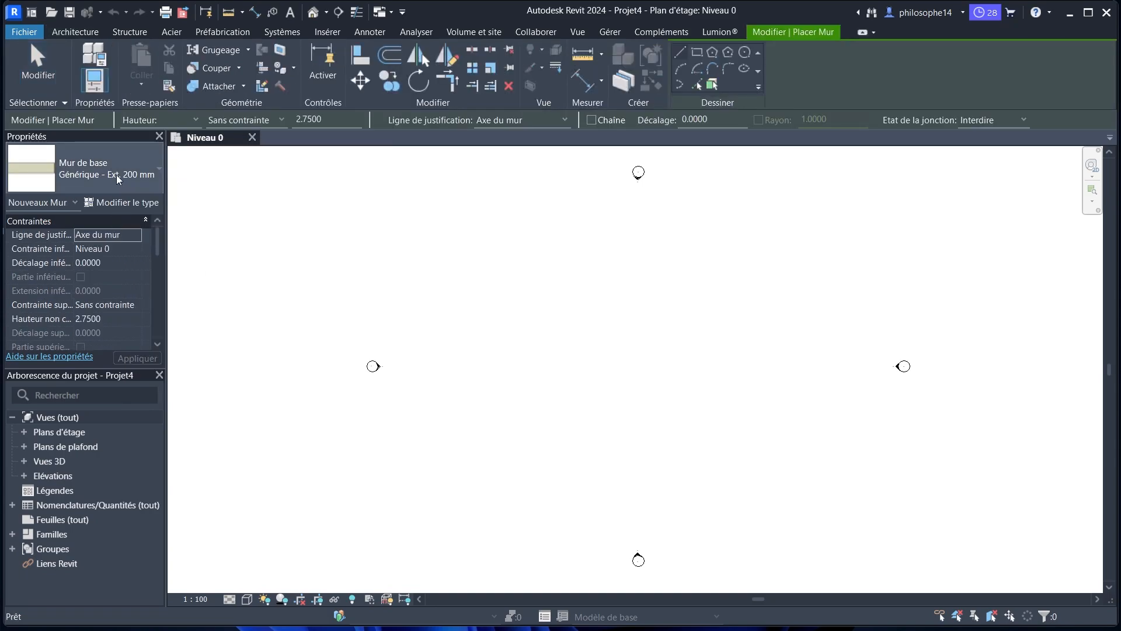
click(116, 174)
scroll(83, 345, down, 3)
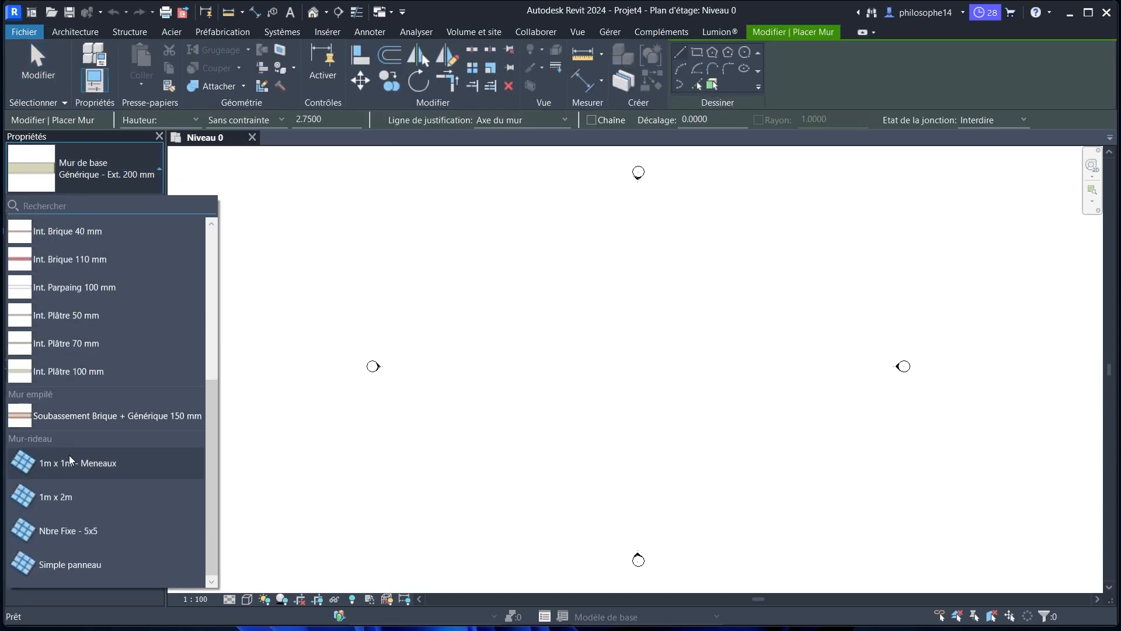
click(83, 566)
scroll(452, 292, down, 2)
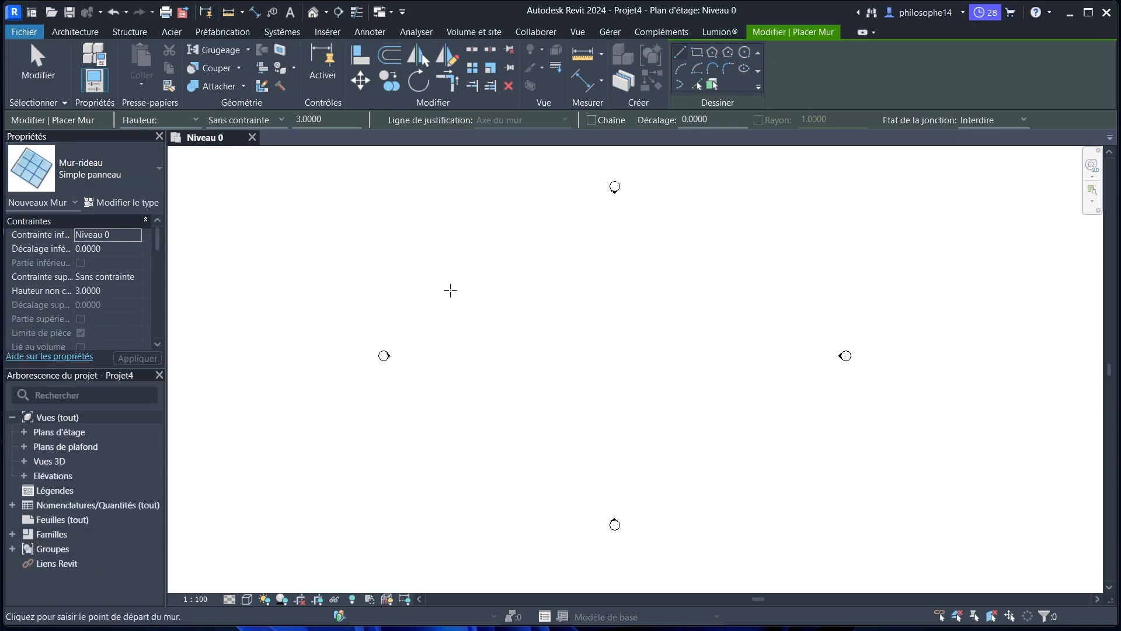
scroll(596, 304, up, 1)
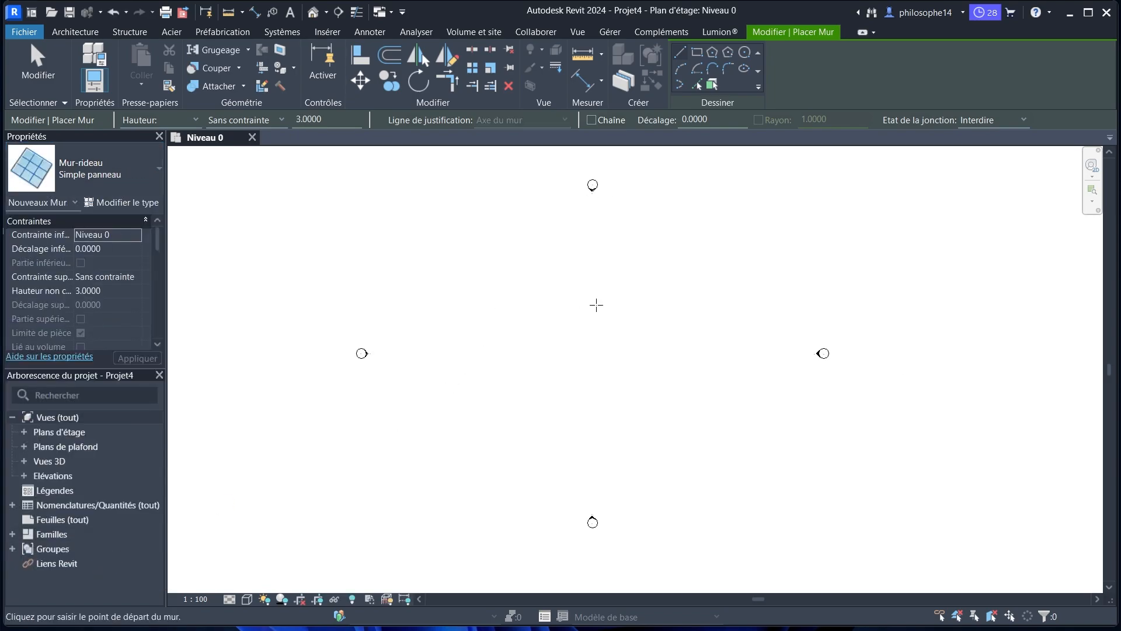
Duplicate the Simple panneau curtain wall type under the name "Murs rideaux avec meneaux 1 m"
click(119, 204)
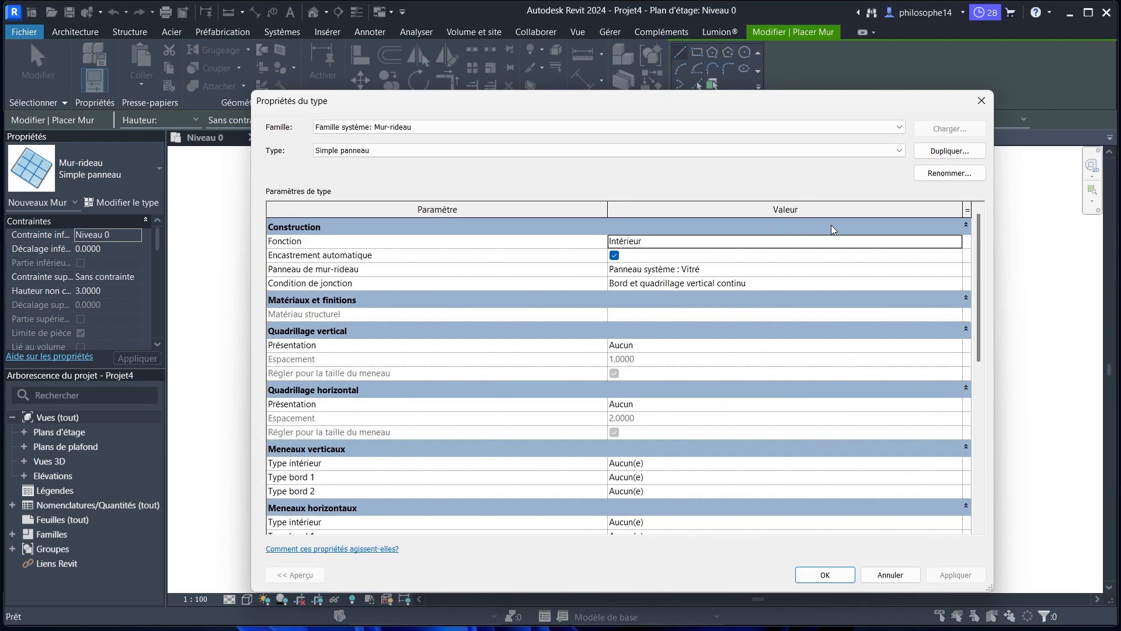
click(940, 153)
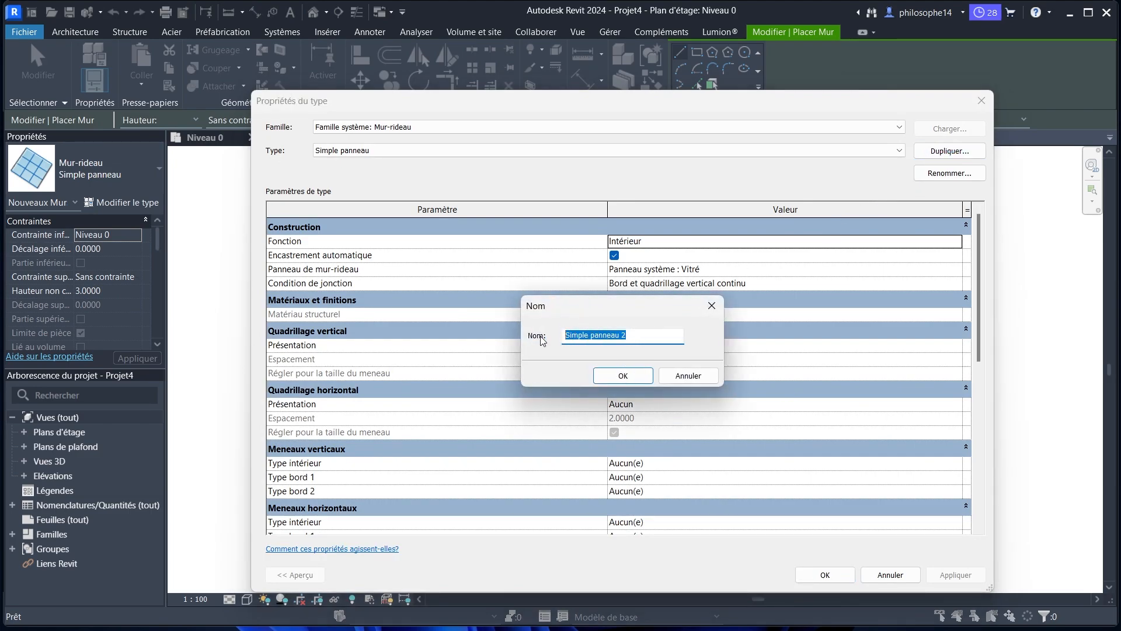
text(Mu)
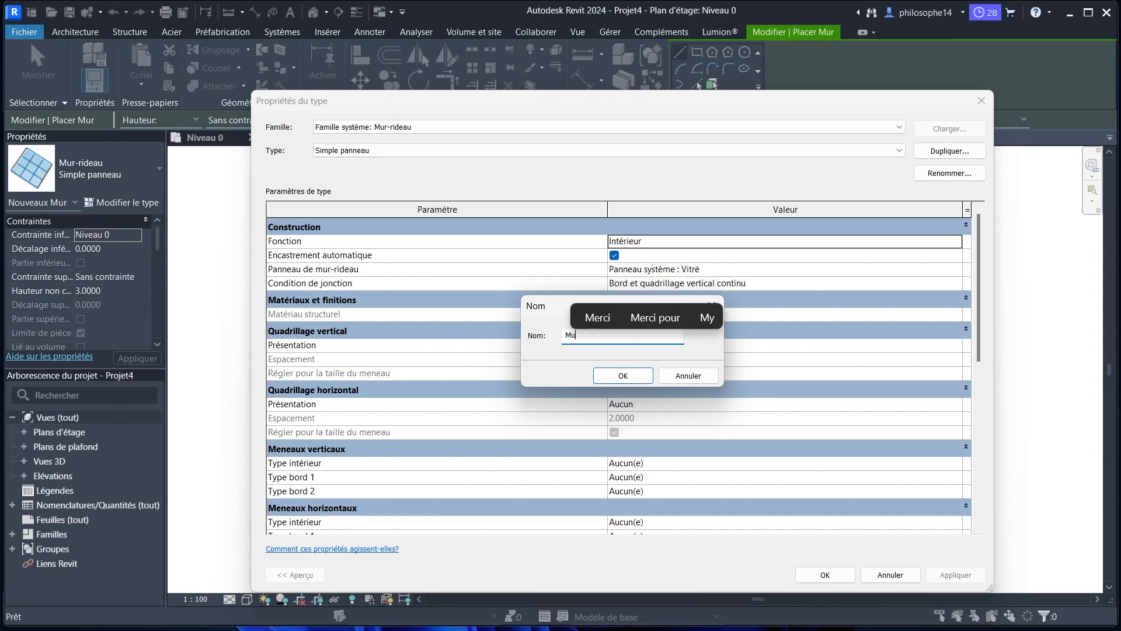
text(rs rir)
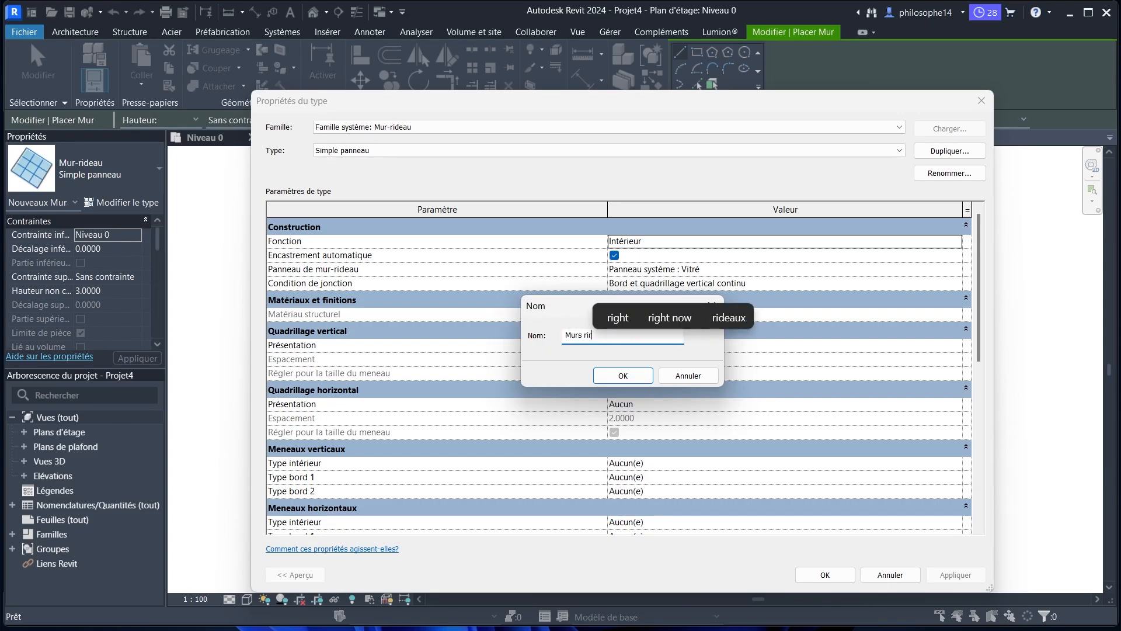
key(BackSpace)
text(deaux avec m)
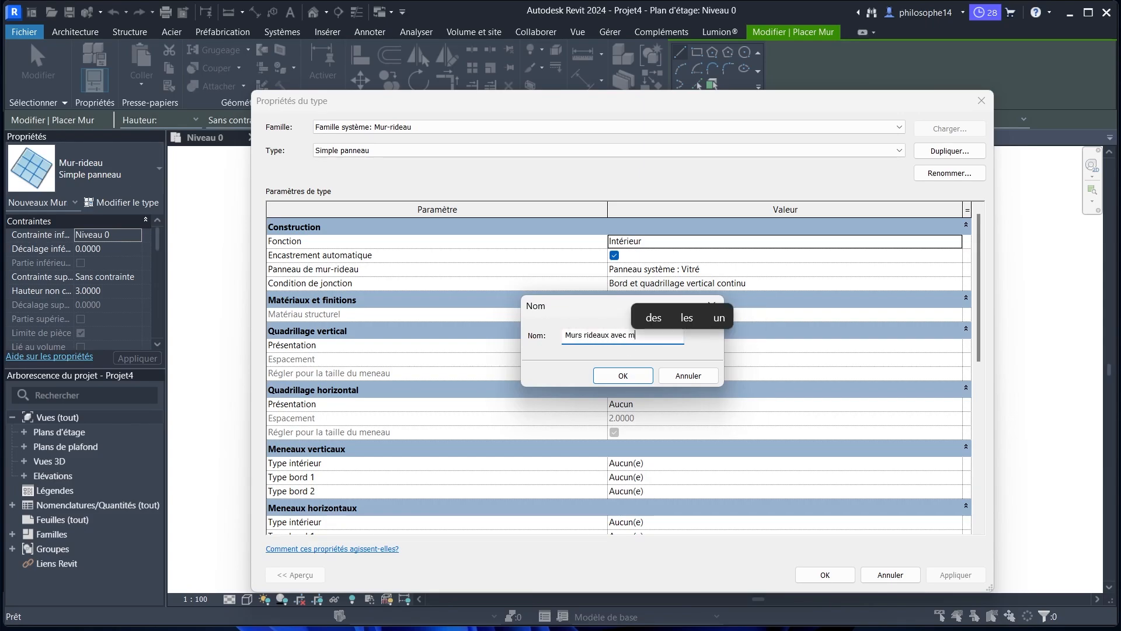
text(en)
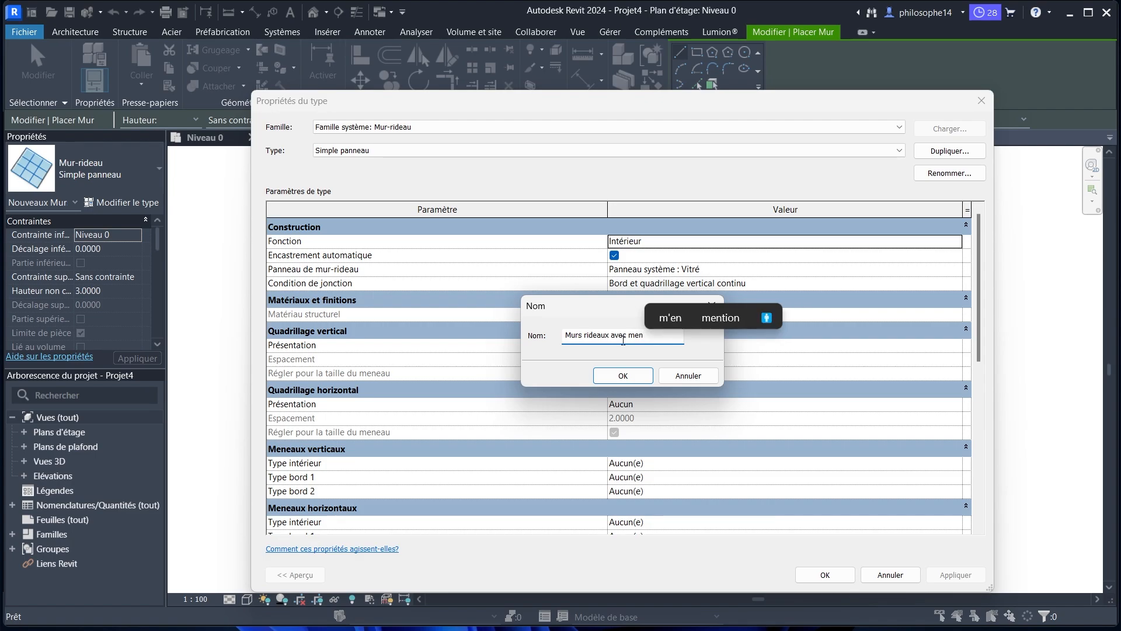
text(eau)
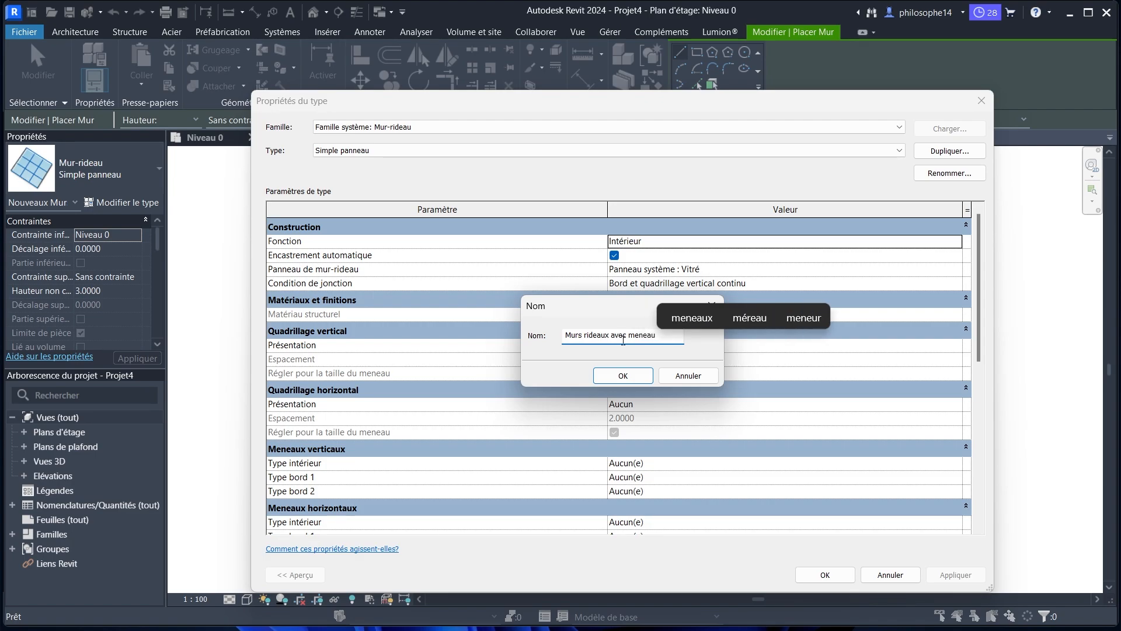
text(x )
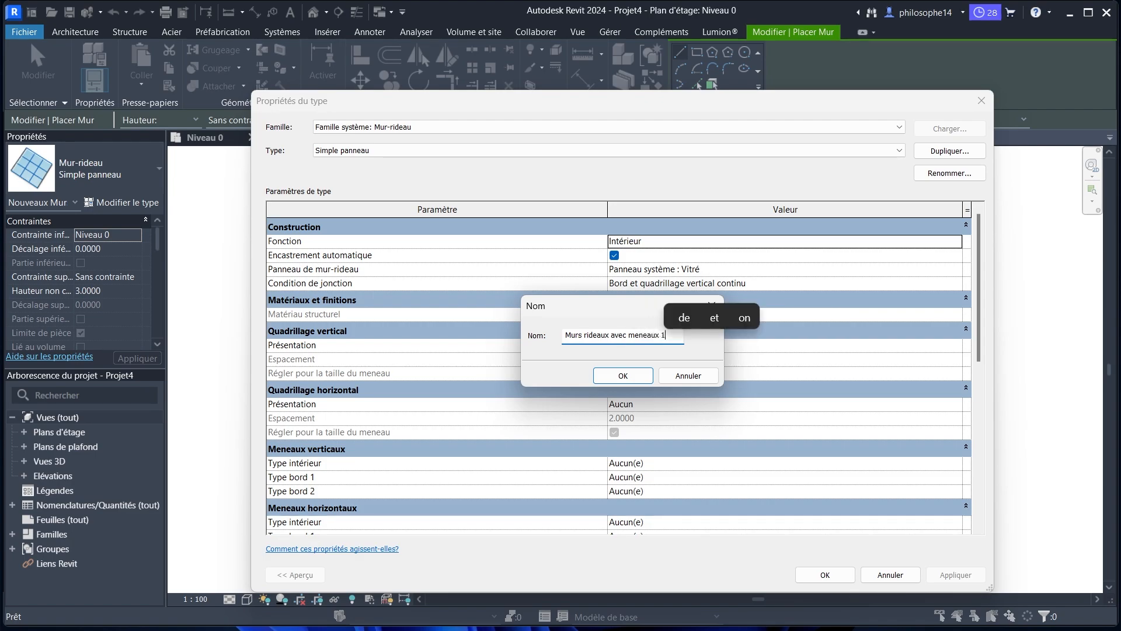
text(1 )
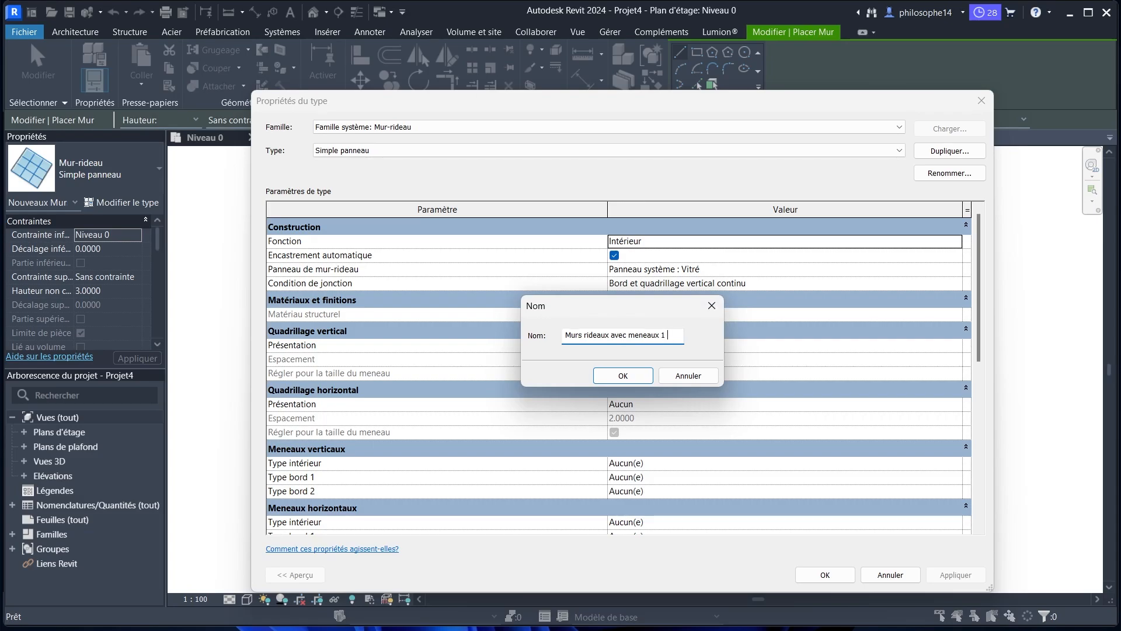
text(m)
click(623, 375)
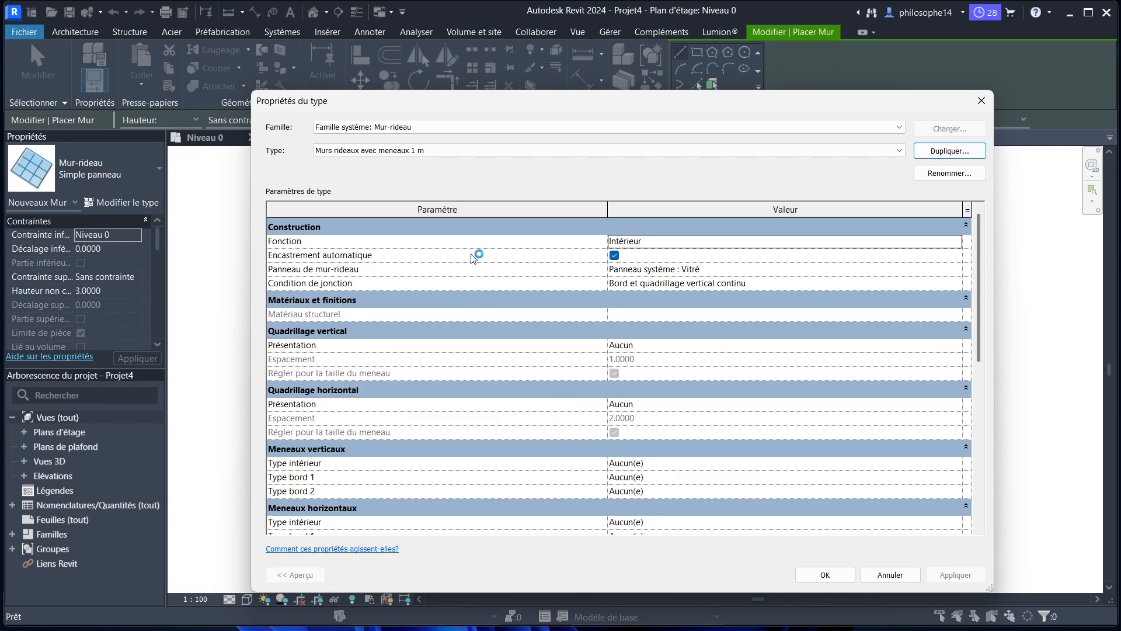
Set the interior type of the vertical mullions to Meneau rectangulaire : 150 x 25mm
scroll(313, 282, down, 3)
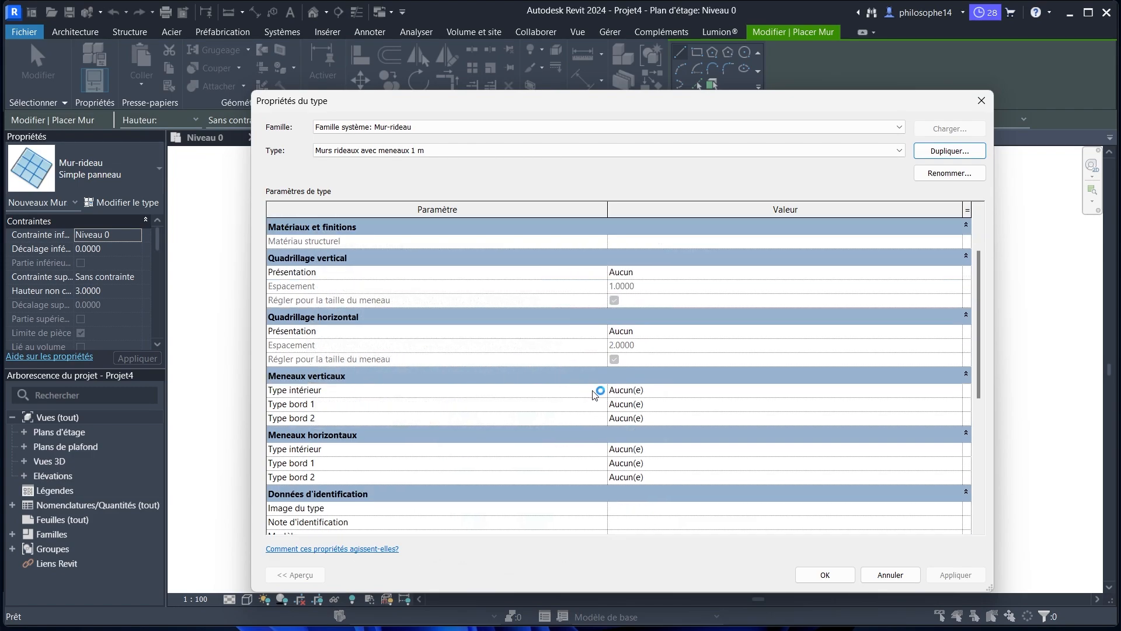
click(956, 390)
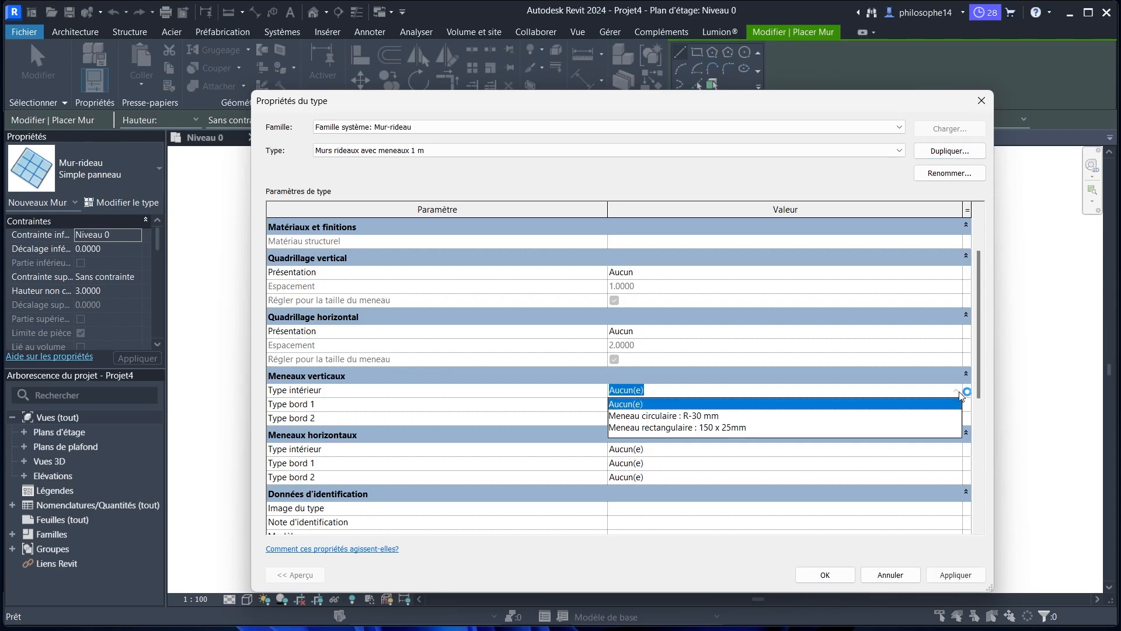
click(916, 389)
mouse_move(372, 396)
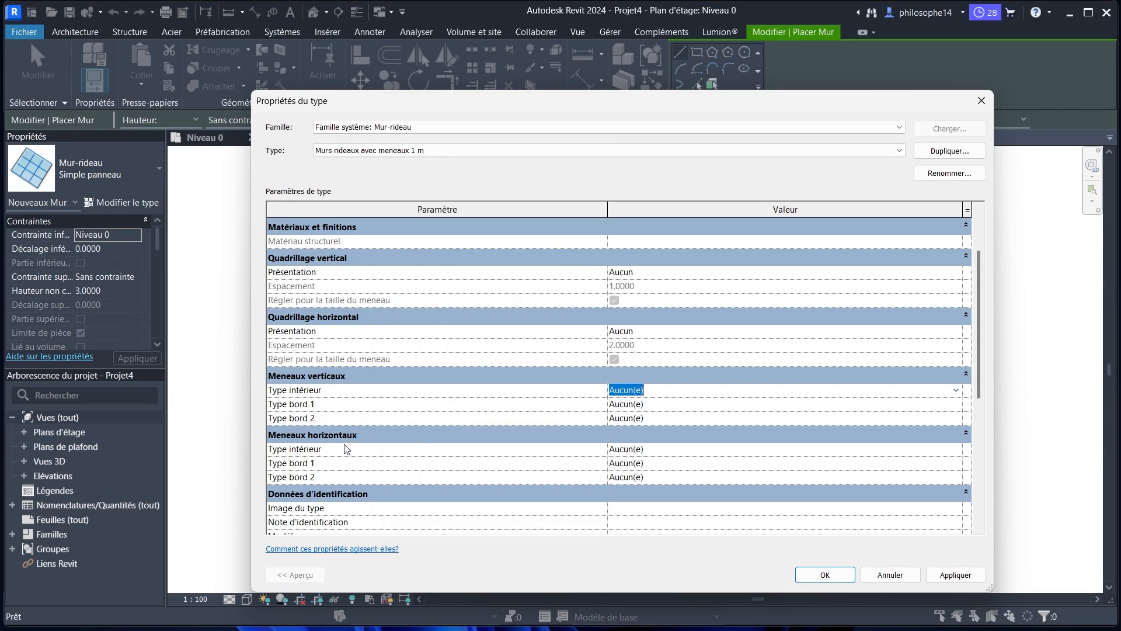
mouse_move(346, 454)
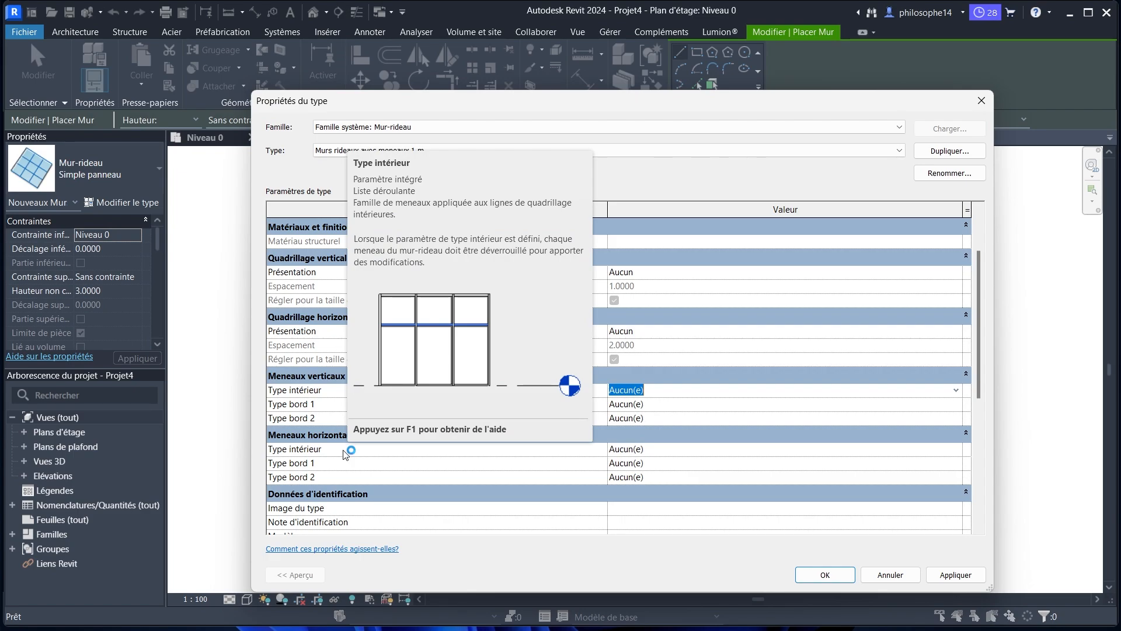
mouse_move(516, 367)
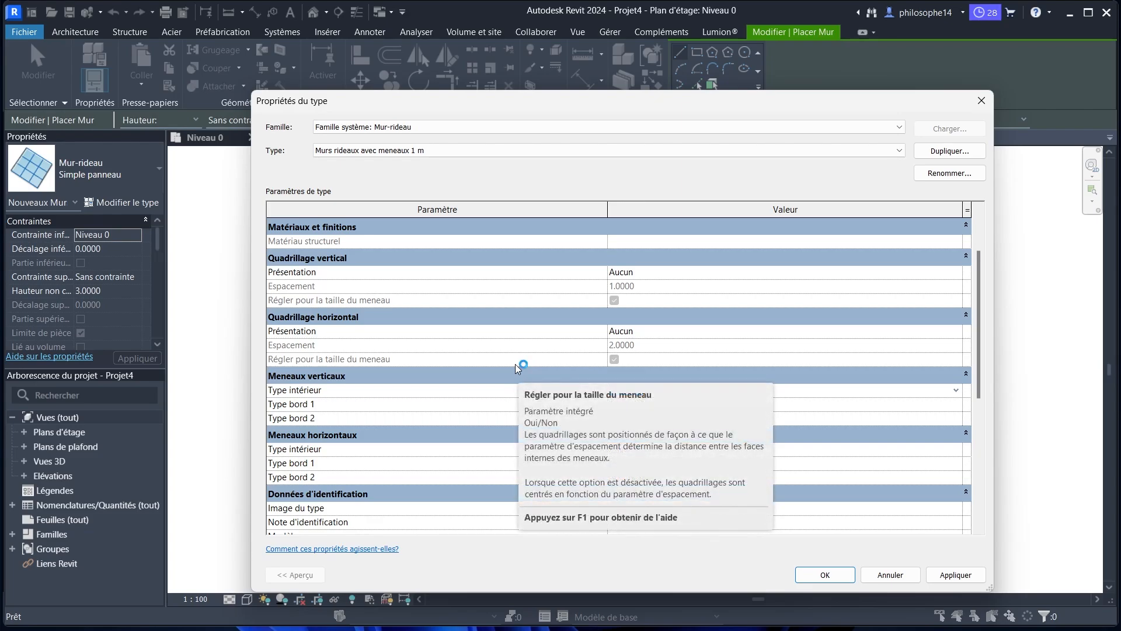
click(956, 390)
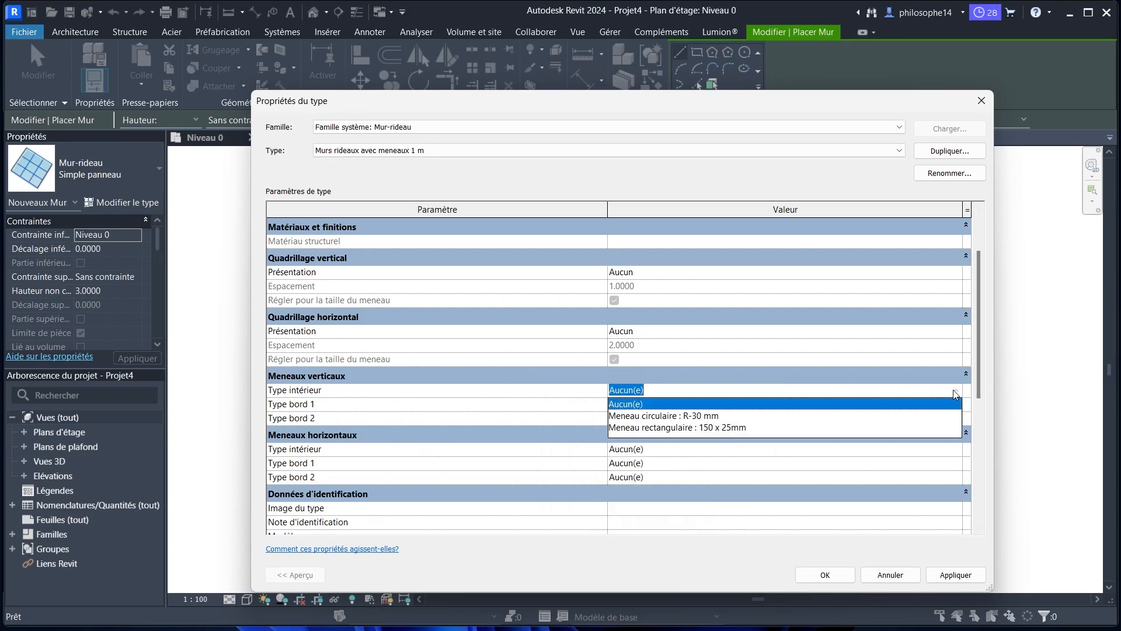
click(675, 427)
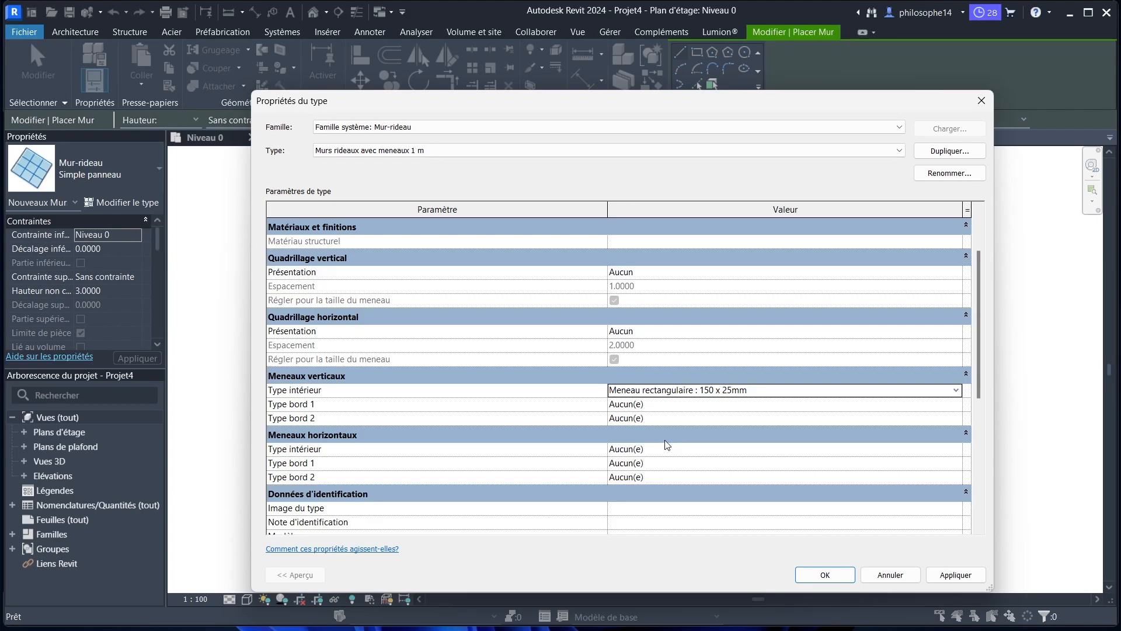
Set border types 1 and 2 of the vertical mullions to Meneau rectangulaire : 150 x 25mm
click(782, 403)
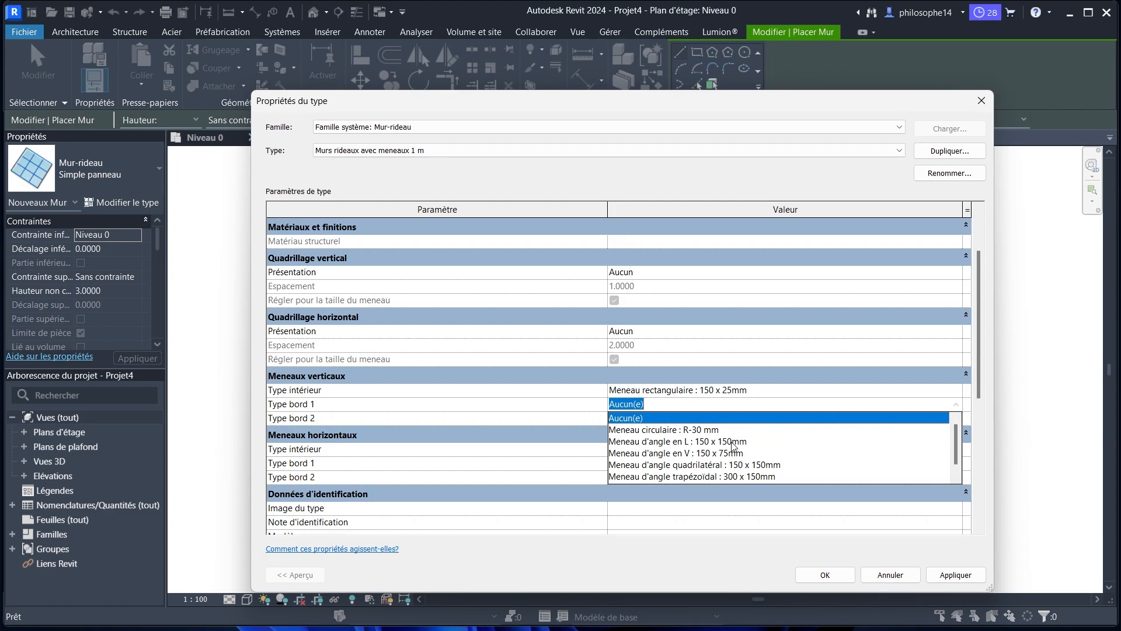
click(725, 472)
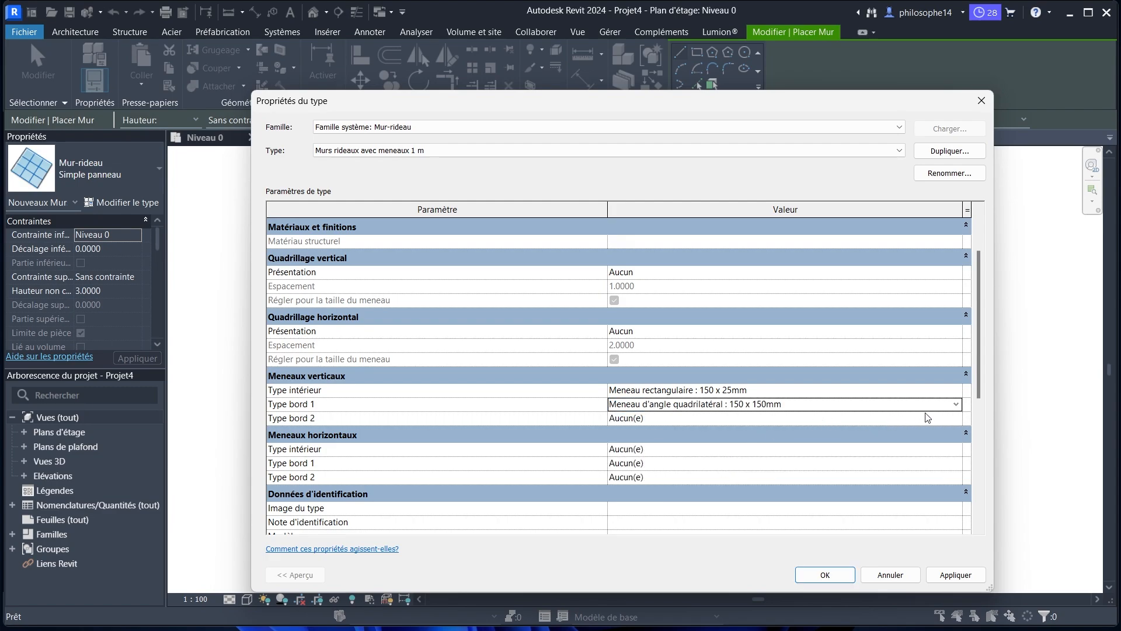
click(956, 403)
click(703, 477)
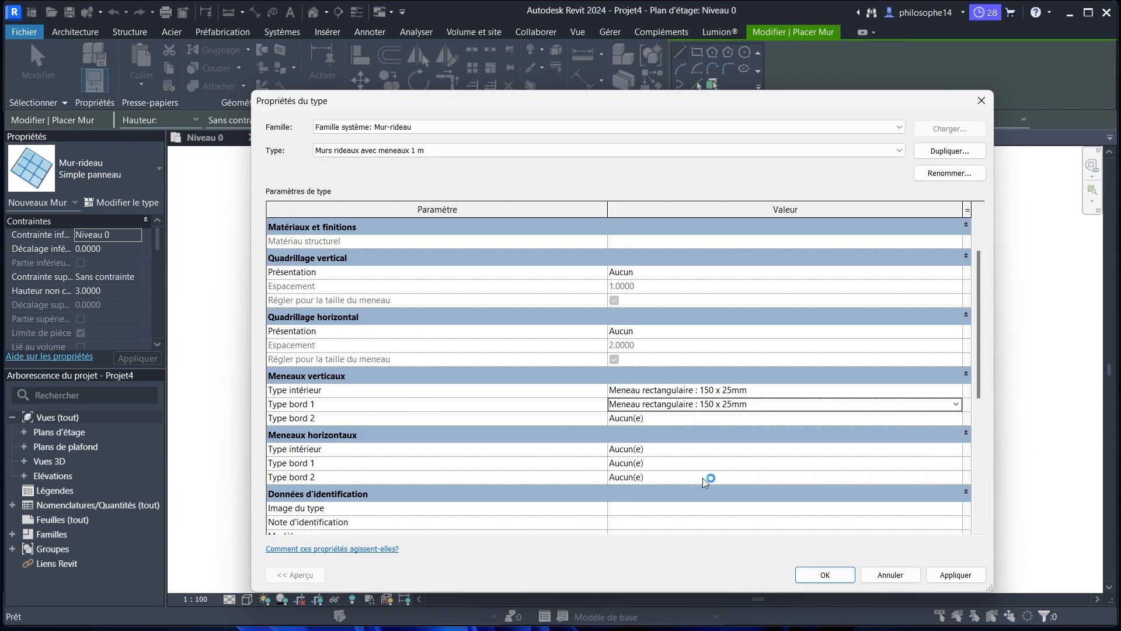
click(959, 418)
scroll(692, 478, down, 1)
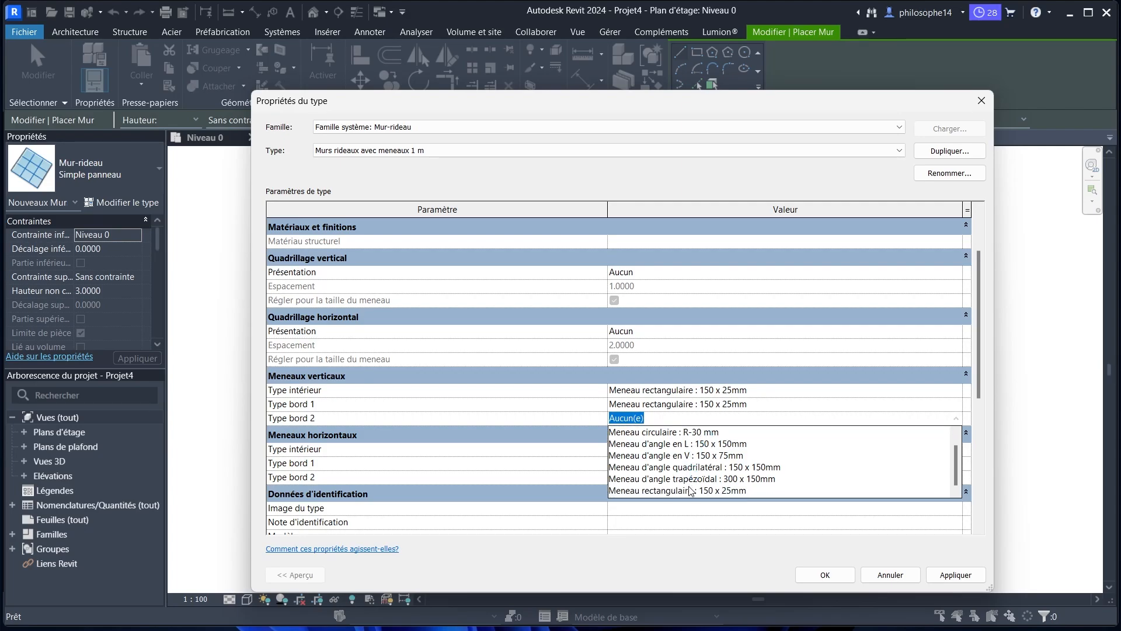
click(682, 490)
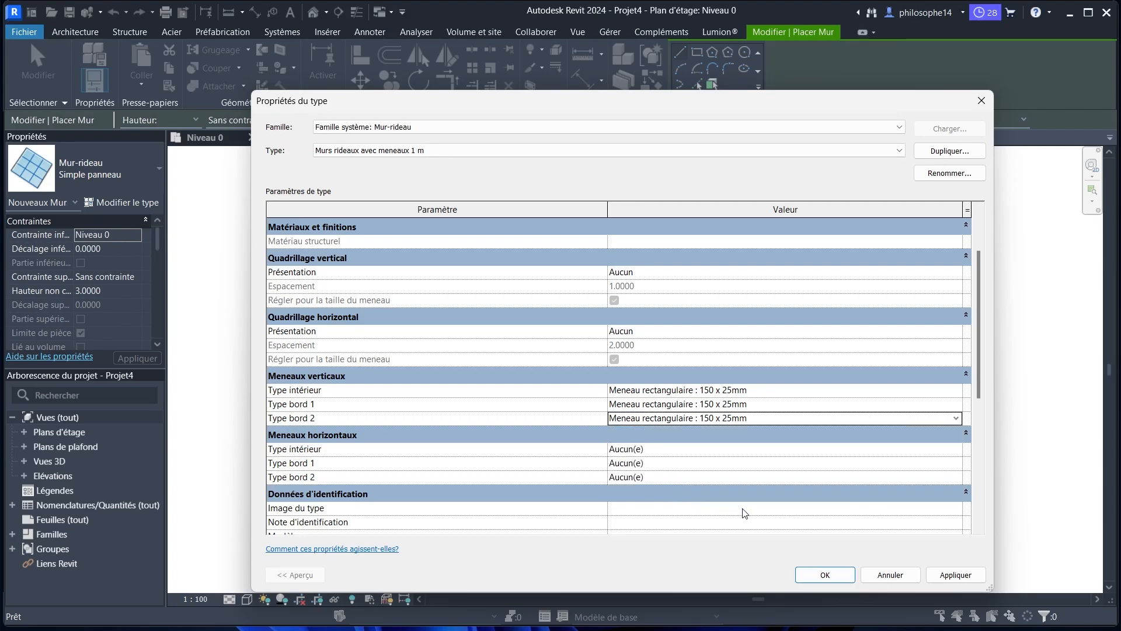
Set the interior type and border types 1 and 2 of the horizontal mullions to Meneau rectangulaire : 150 x 25mm
click(957, 449)
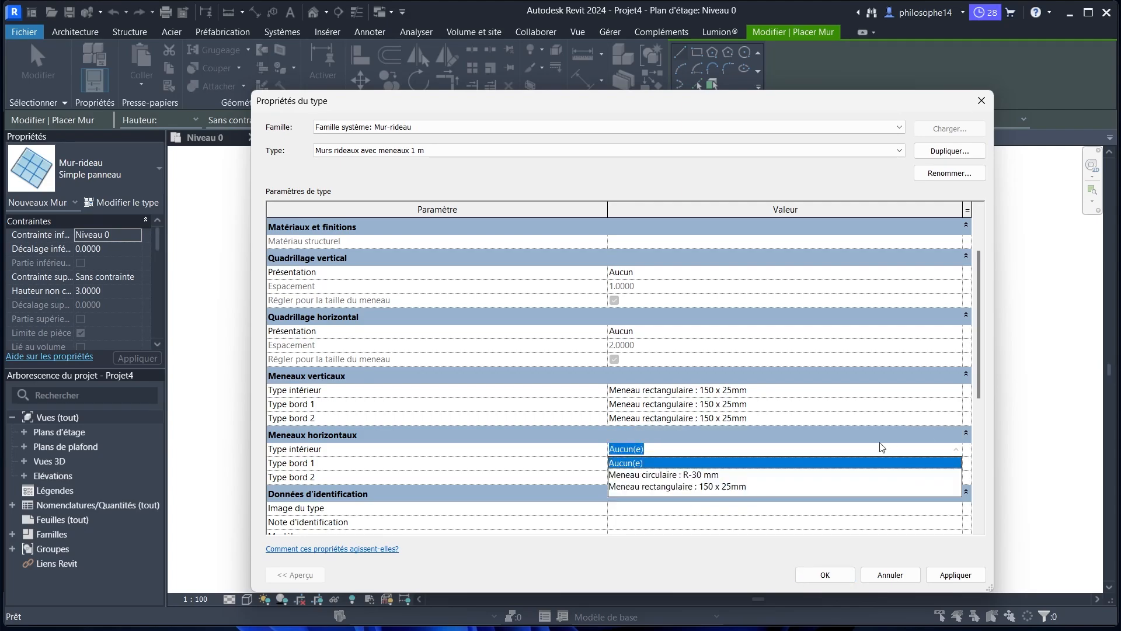
click(678, 488)
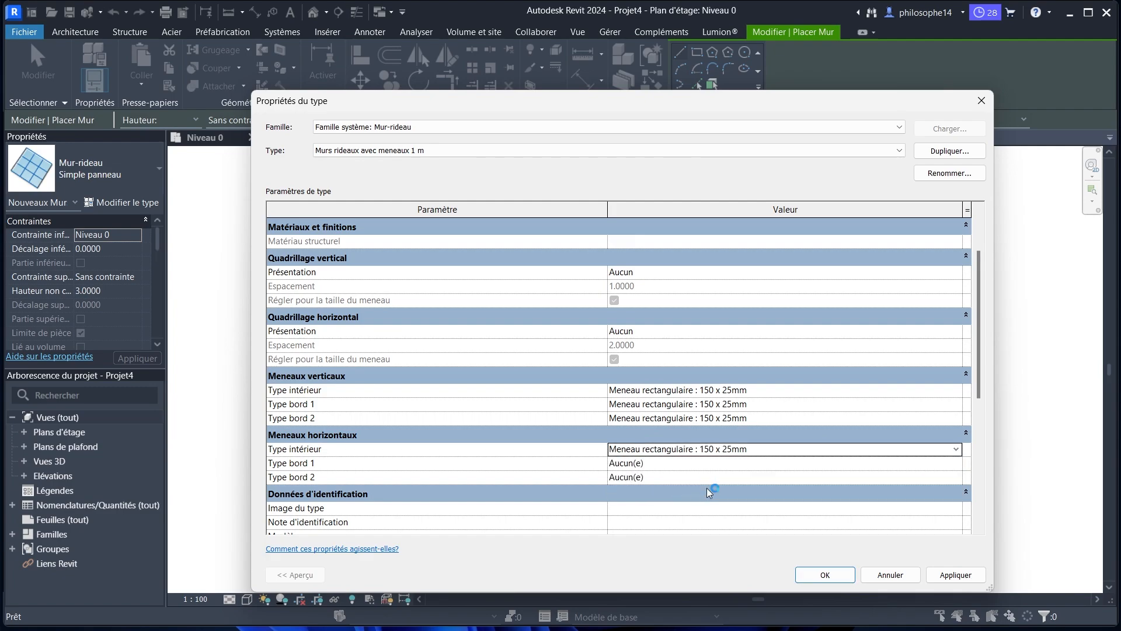
click(957, 462)
scroll(677, 508, down, 1)
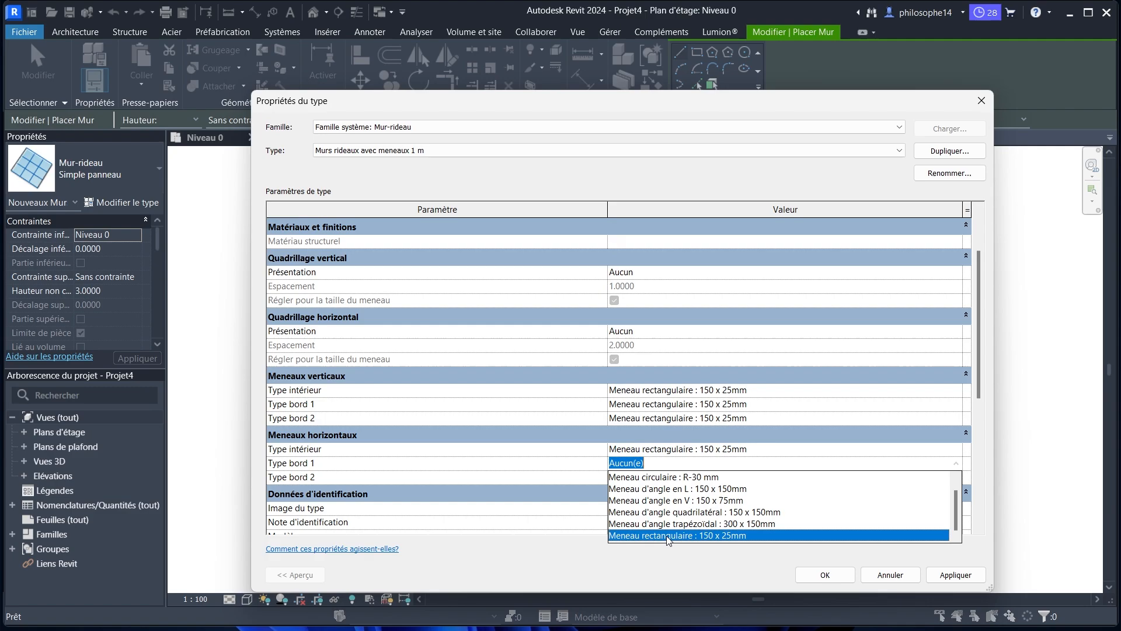
click(674, 535)
click(959, 478)
scroll(672, 546, down, 1)
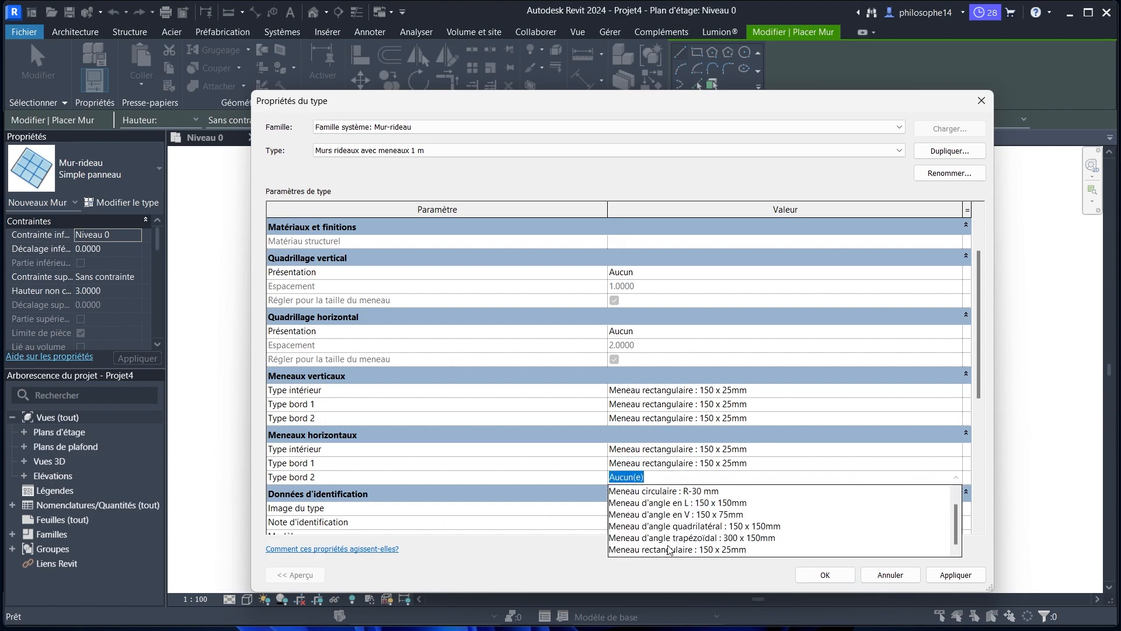
click(670, 548)
scroll(549, 505, down, 2)
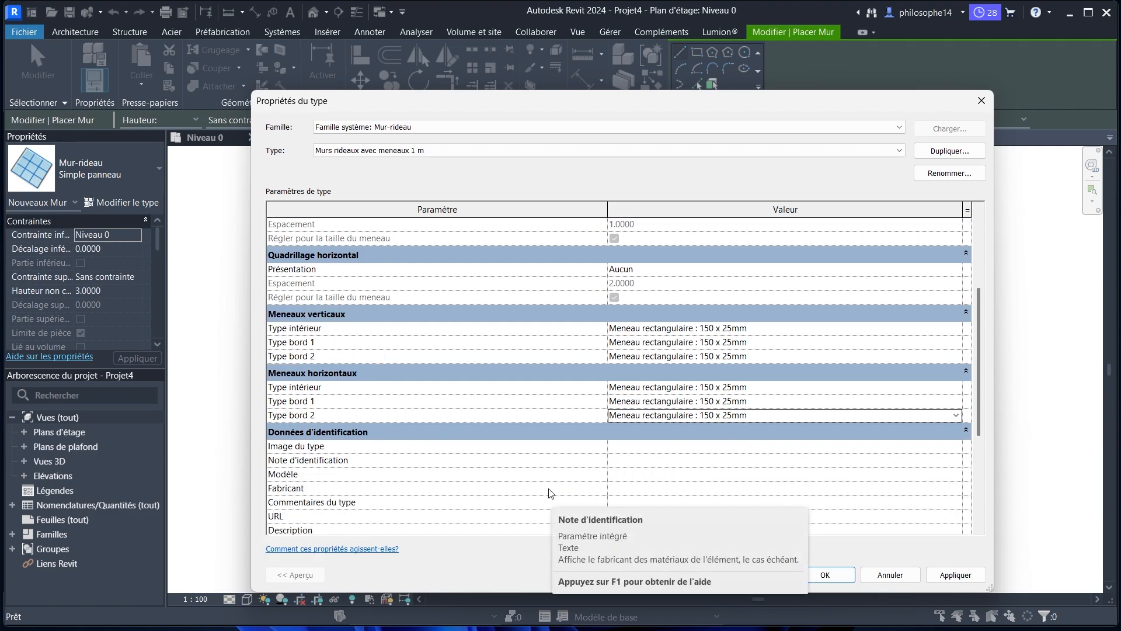
scroll(577, 430, up, 2)
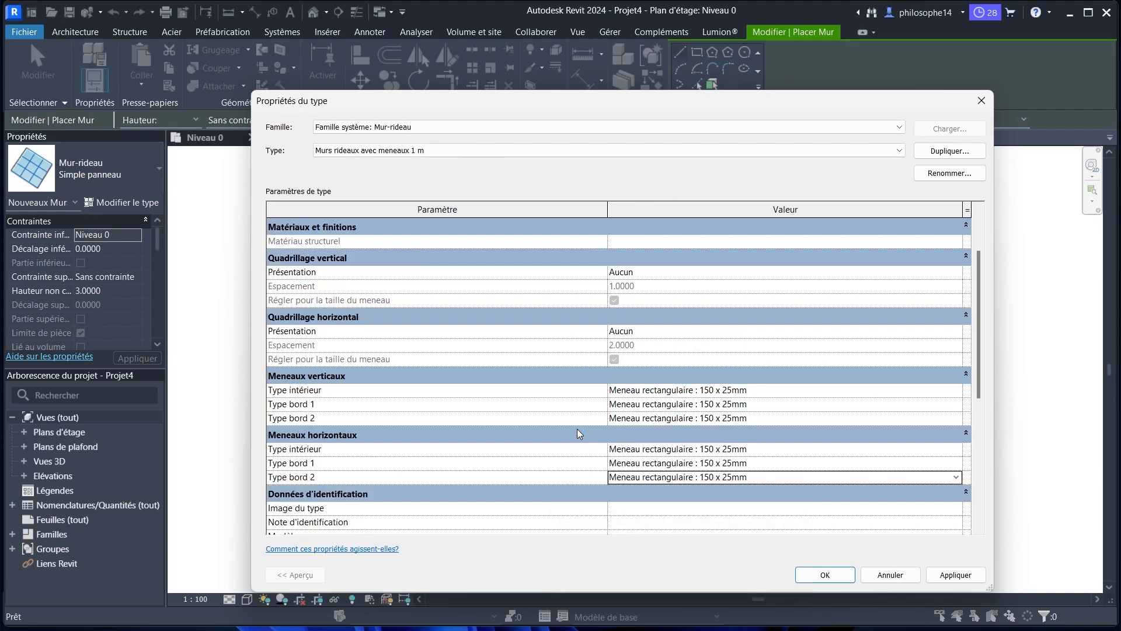
scroll(588, 391, down, 1)
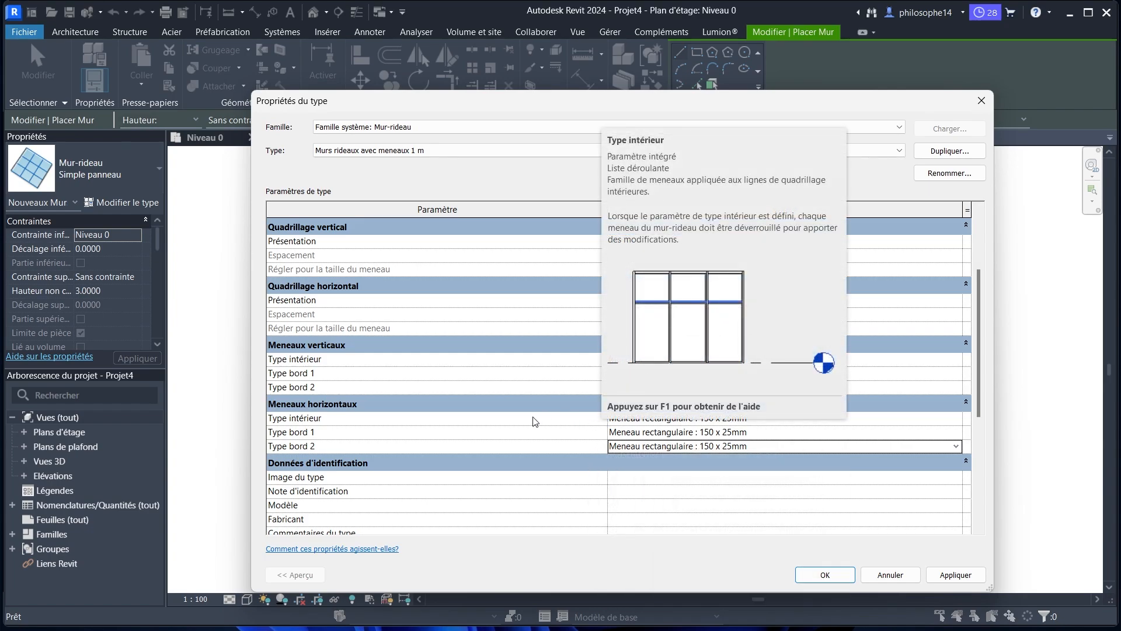
scroll(533, 416, up, 2)
scroll(533, 415, up, 1)
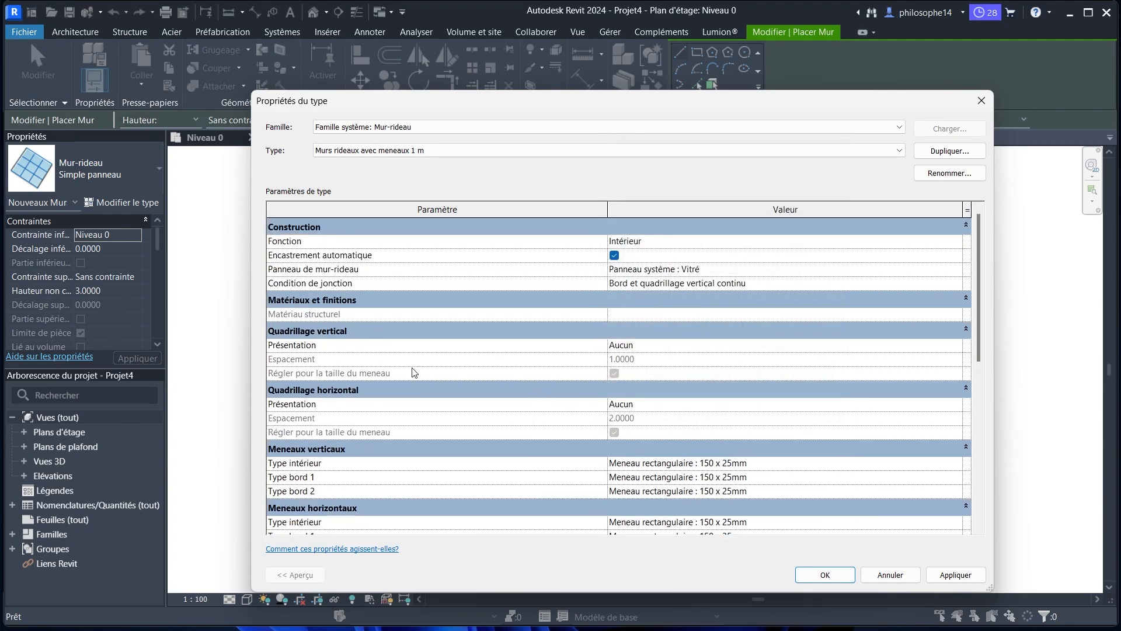
Set the vertical grid layout of the curtain wall type to Espacement maximum
click(958, 345)
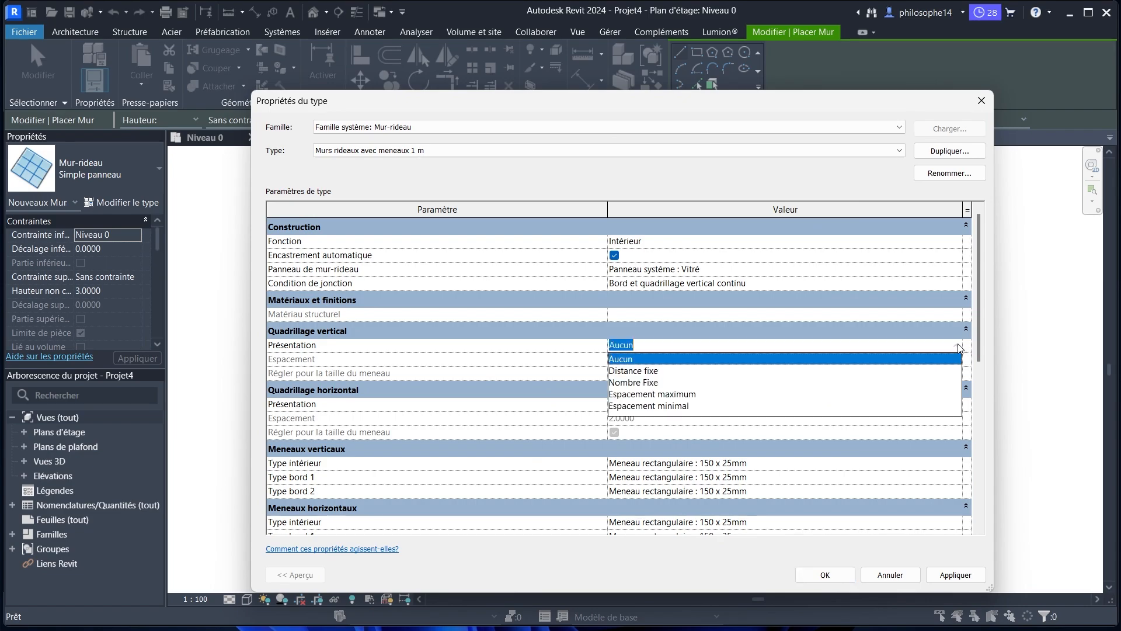
click(675, 394)
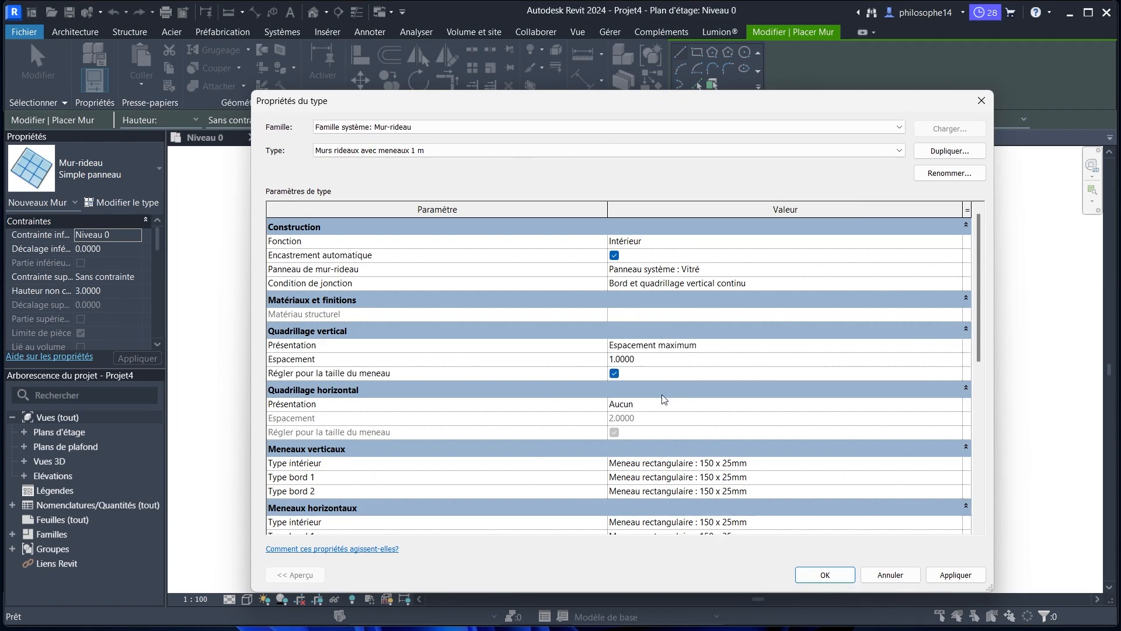
click(647, 360)
Set the horizontal grid layout to Espacement maximum with a spacing of 1 m and apply the type changes
click(955, 404)
click(955, 404)
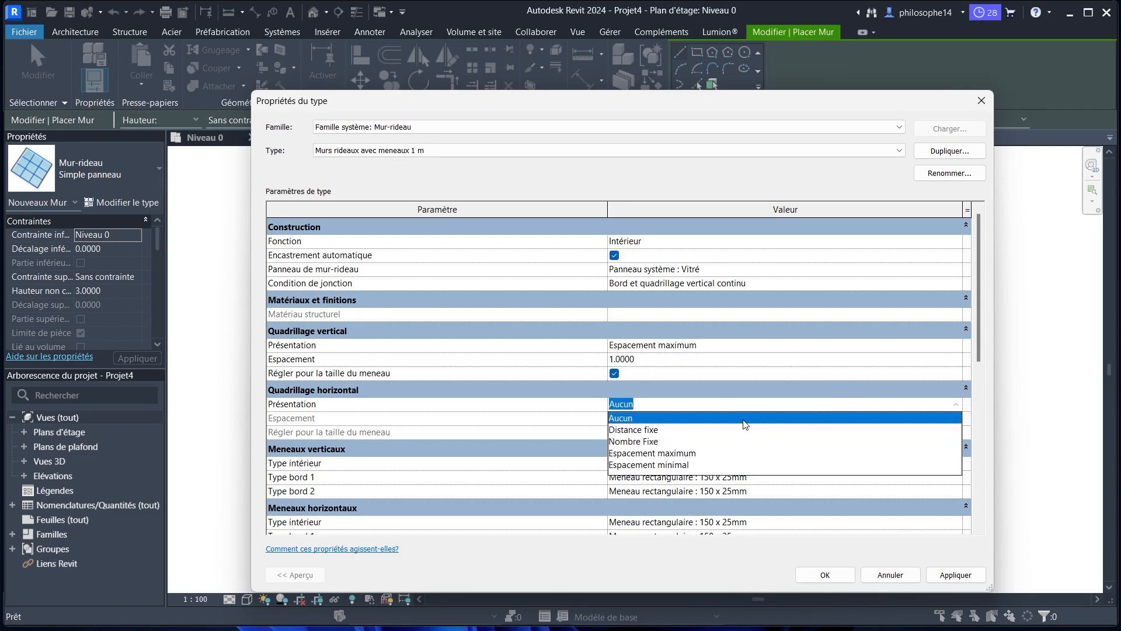
click(652, 454)
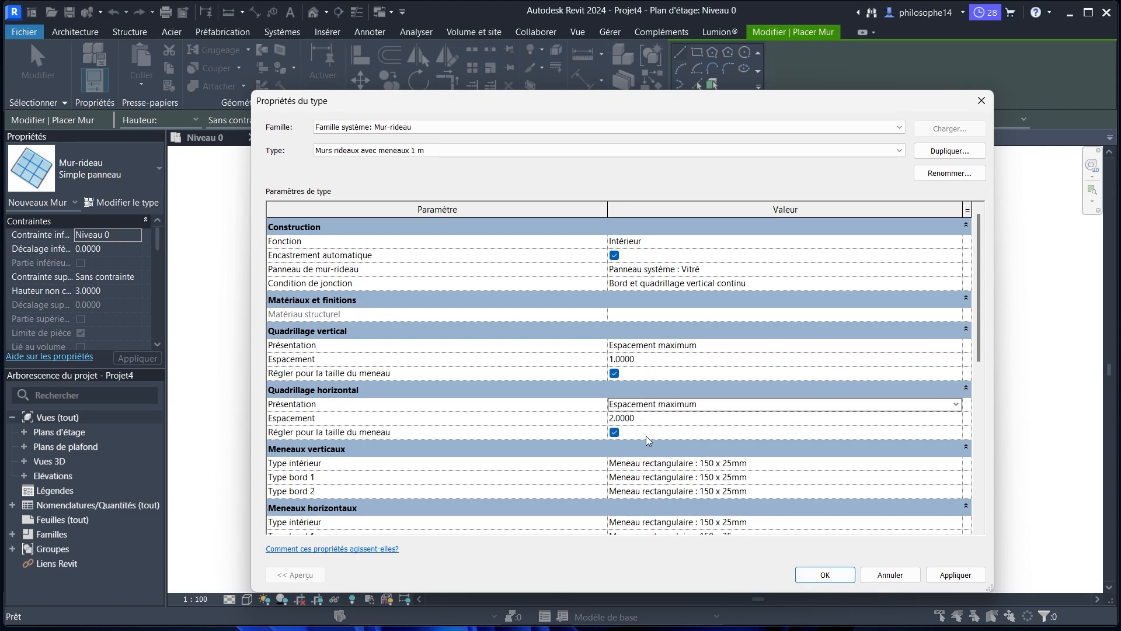
click(646, 421)
click(646, 422)
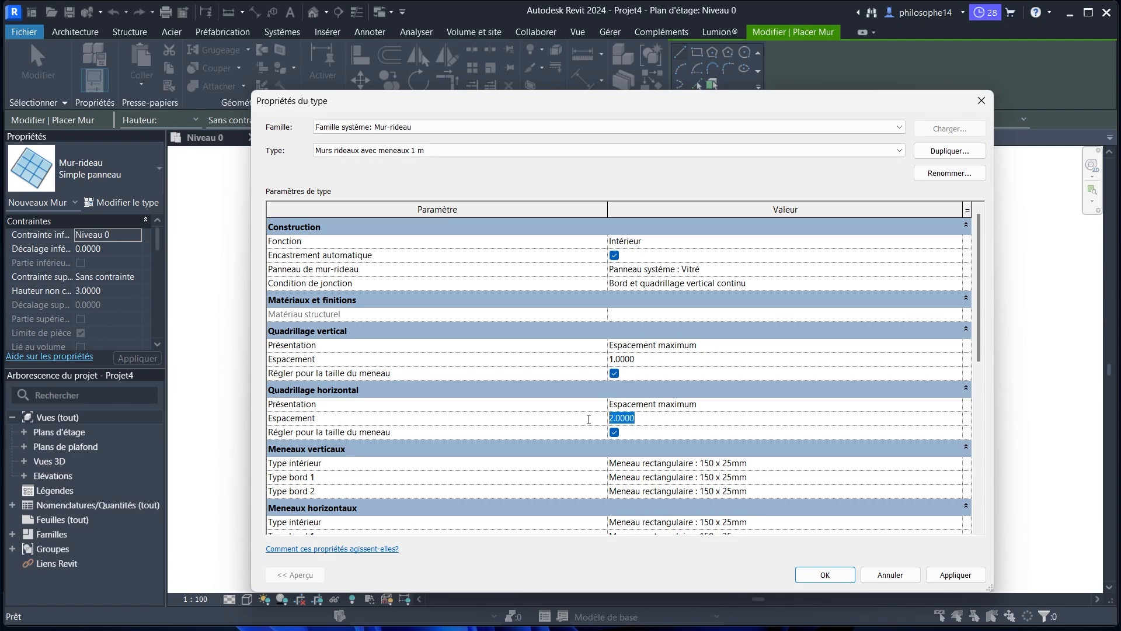
text(1)
click(946, 576)
Set the curtain wall type's function to Sous-face, then apply and accept the type properties
mouse_move(286, 234)
click(958, 243)
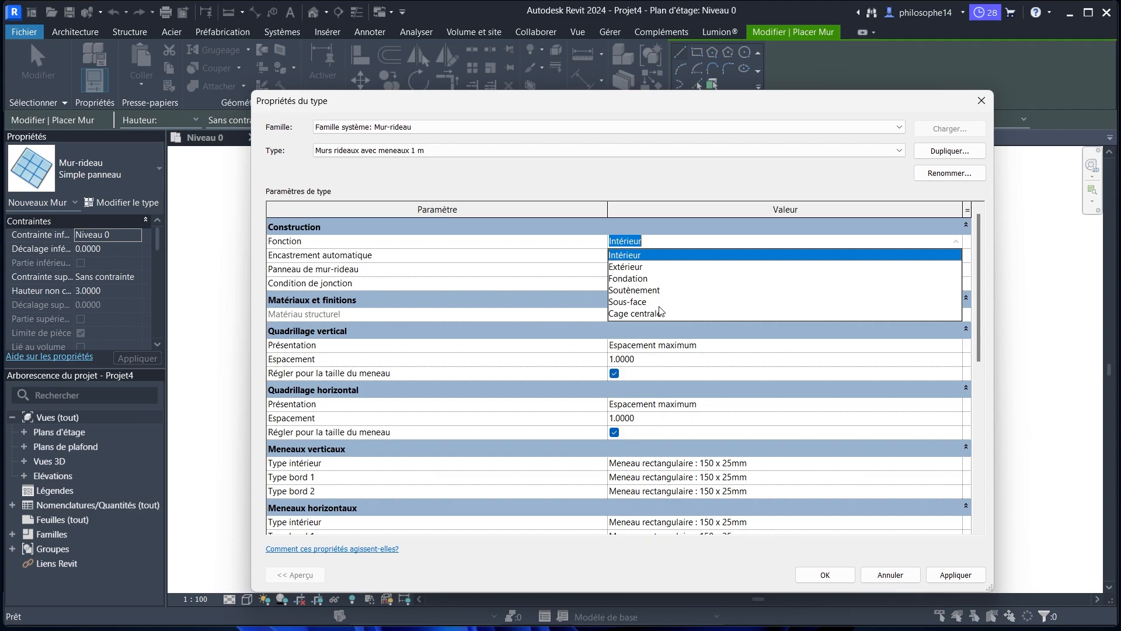
click(643, 301)
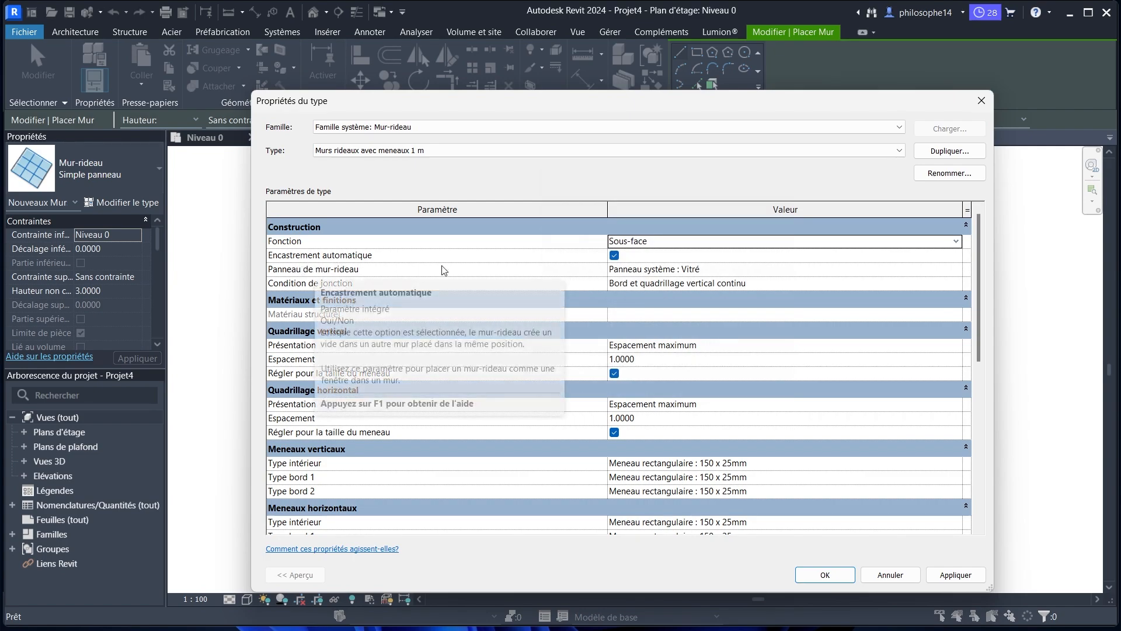
mouse_move(445, 271)
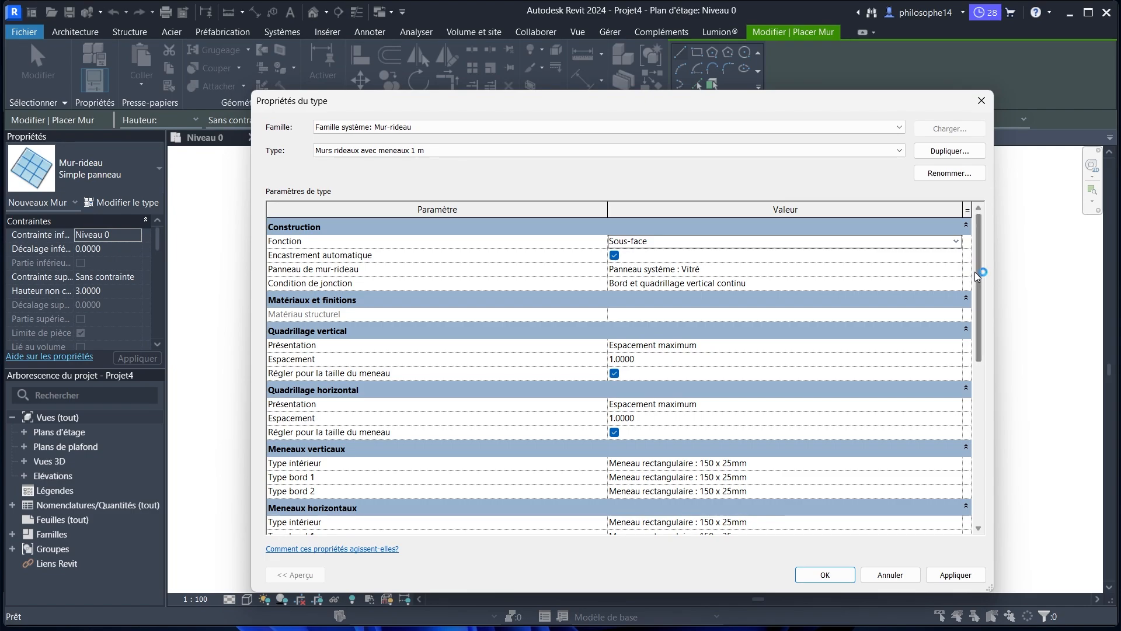
click(948, 576)
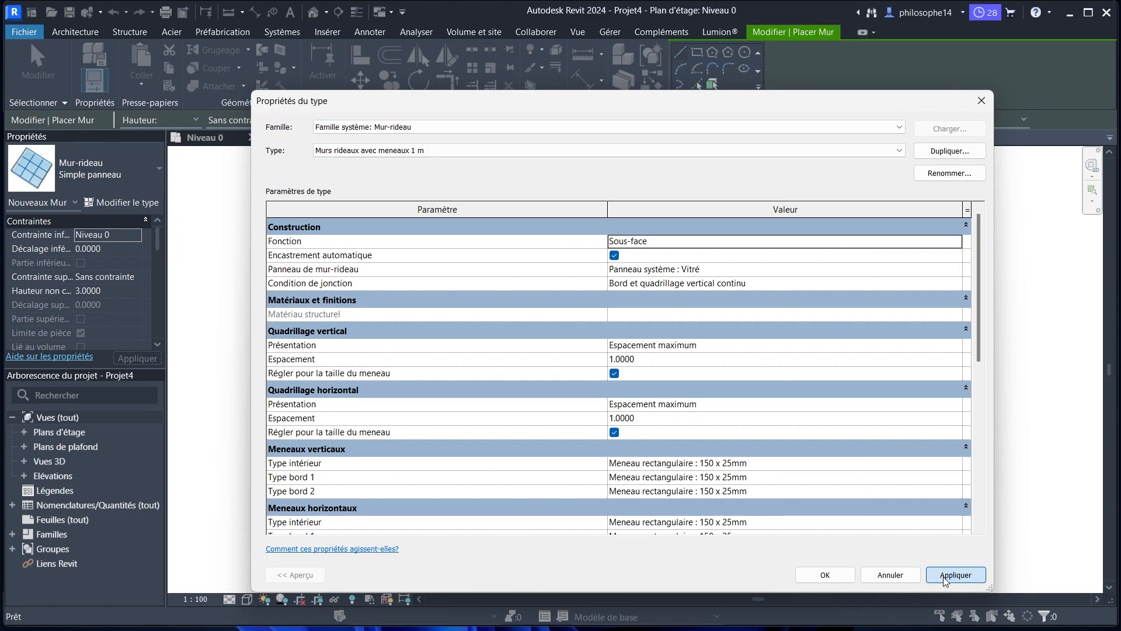
click(833, 578)
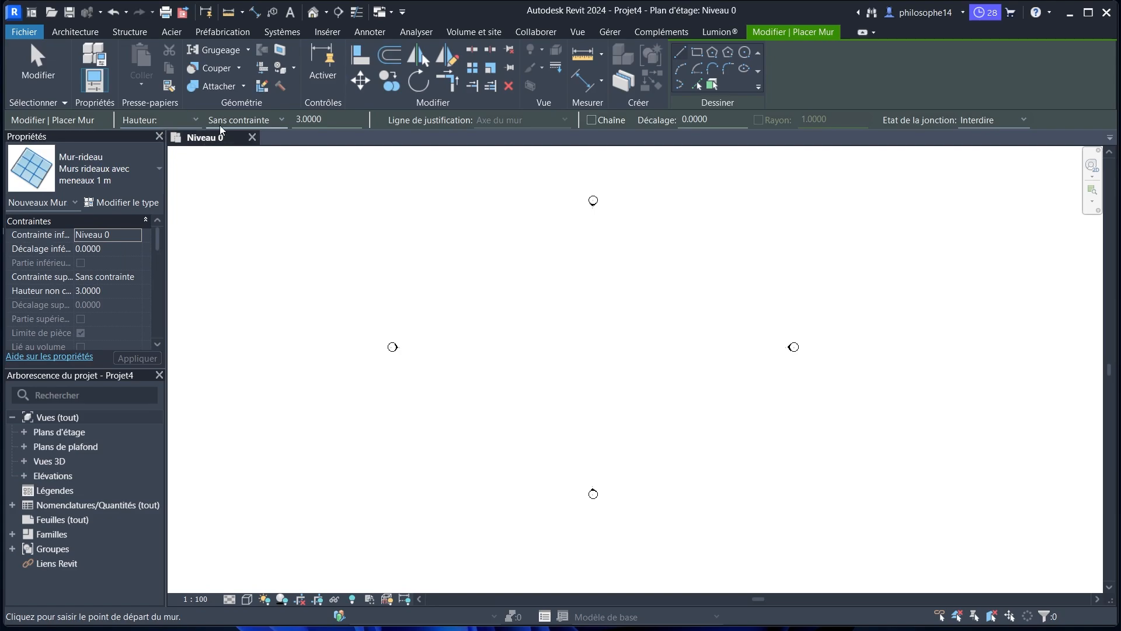
Draw a horizontal curtain wall about 8.67 m long between the elevation markers, with its height constrained to Niveau 1
click(242, 120)
click(225, 146)
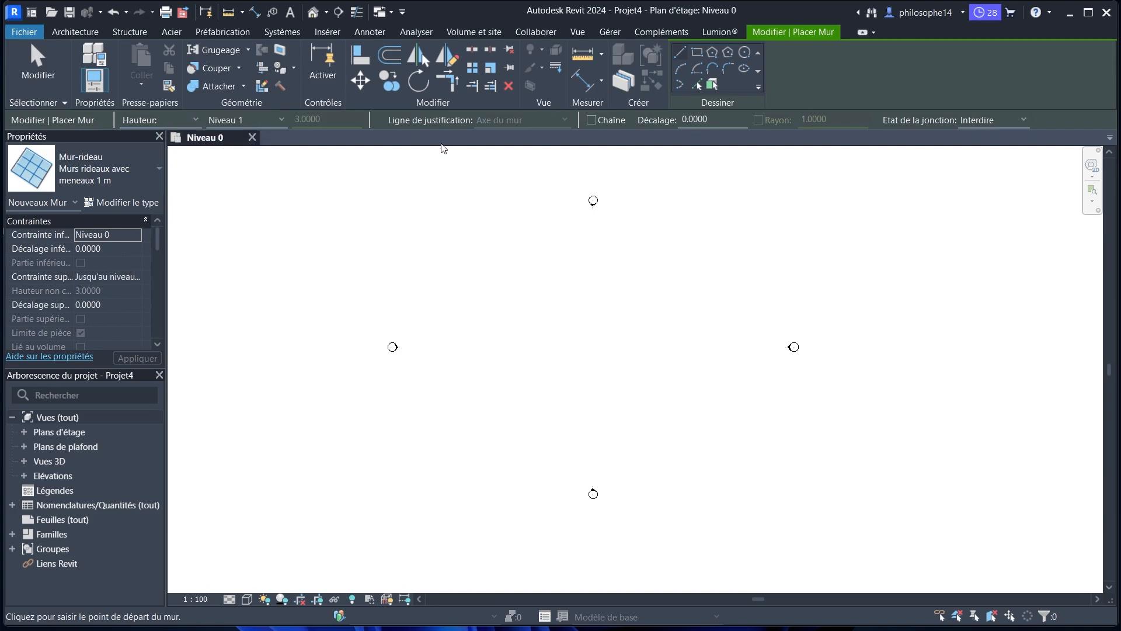
click(509, 345)
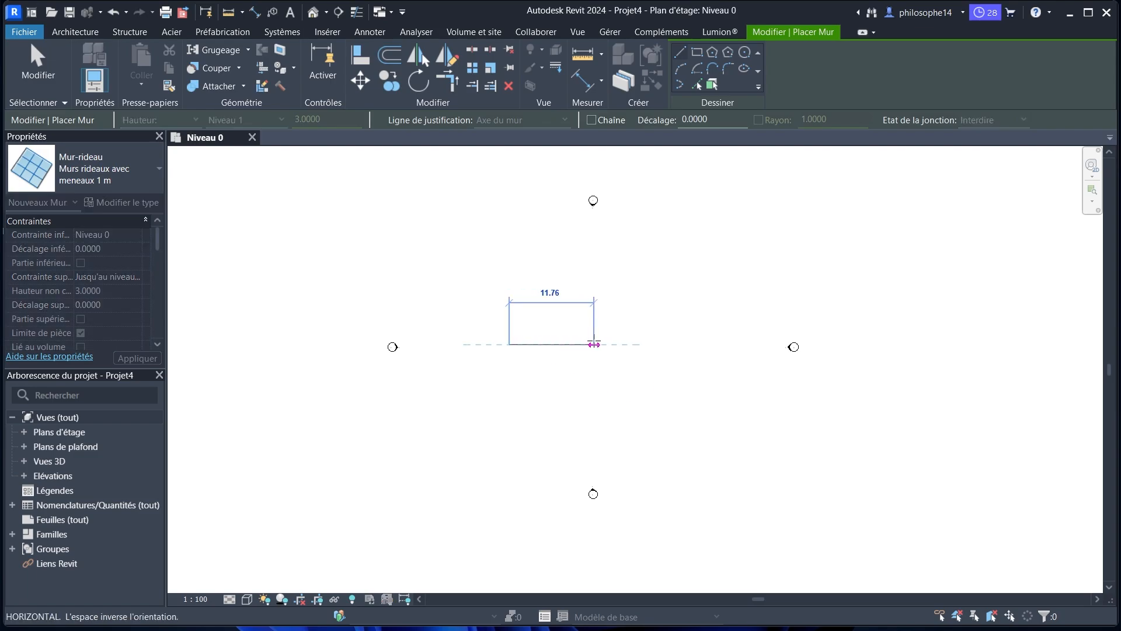
scroll(593, 343, up, 2)
click(559, 346)
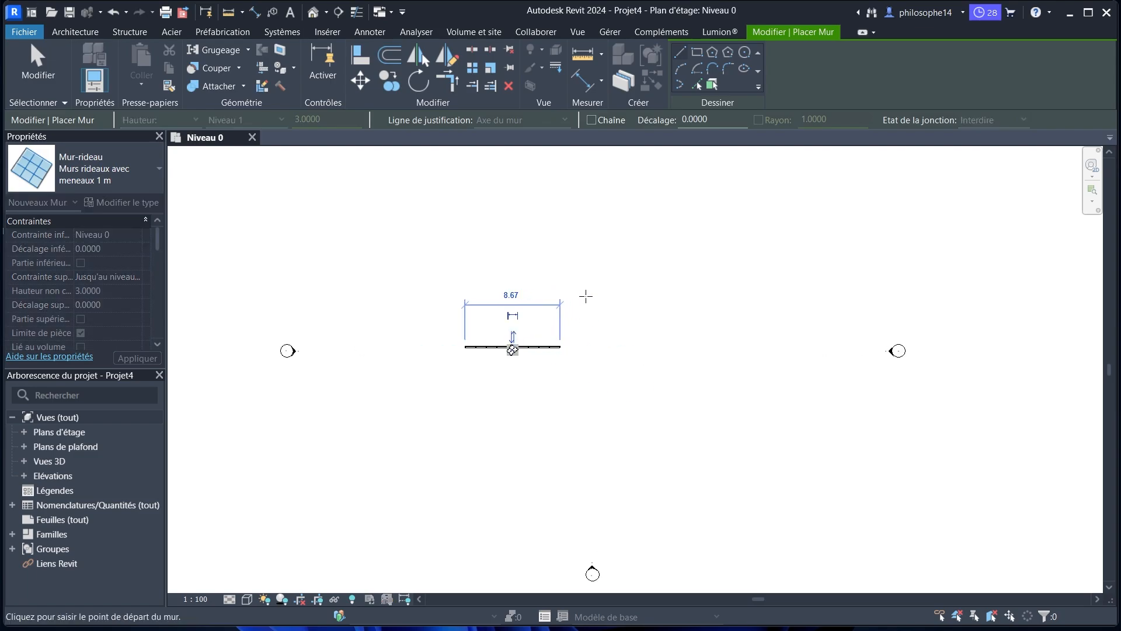
right_click(588, 250)
click(592, 255)
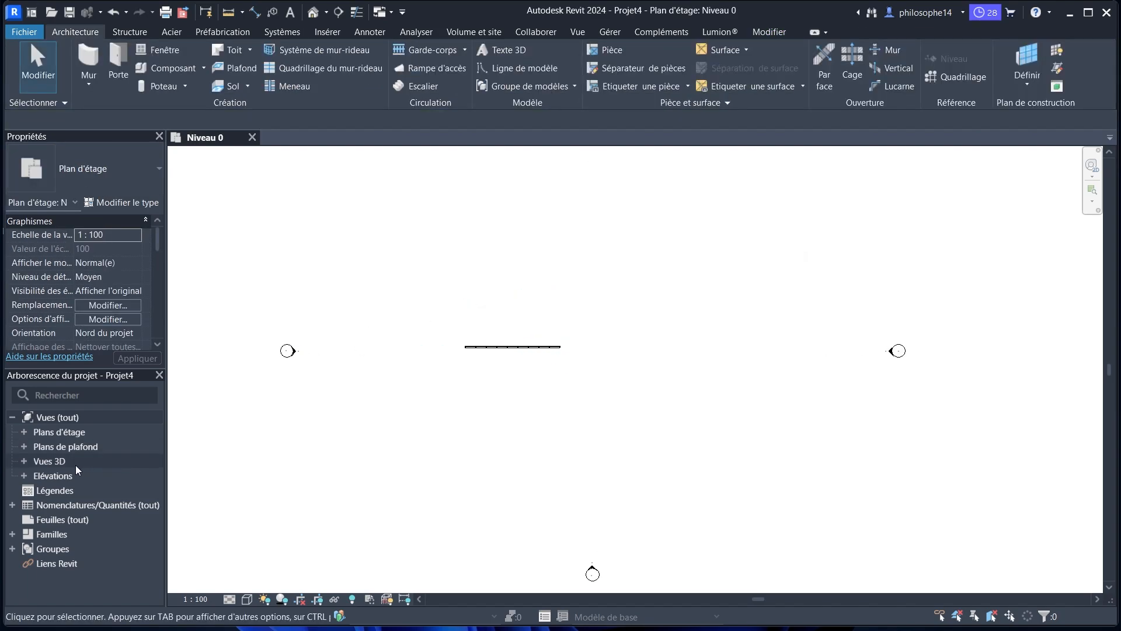
Open the {3D} view and examine the curtain wall's panels and mullions
click(49, 461)
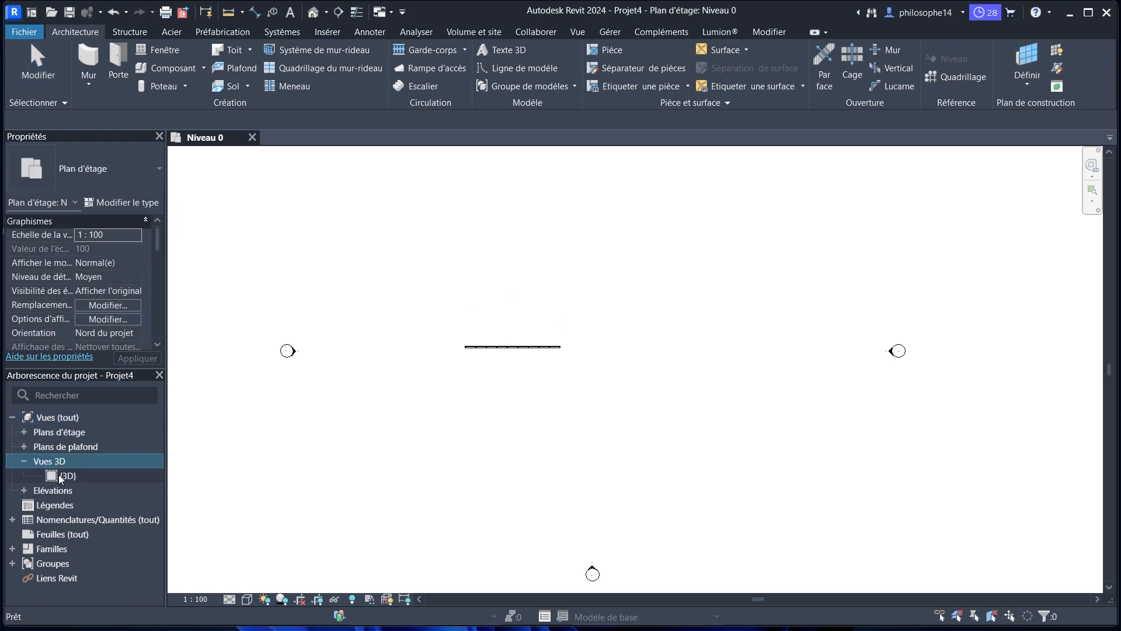
double_click(67, 476)
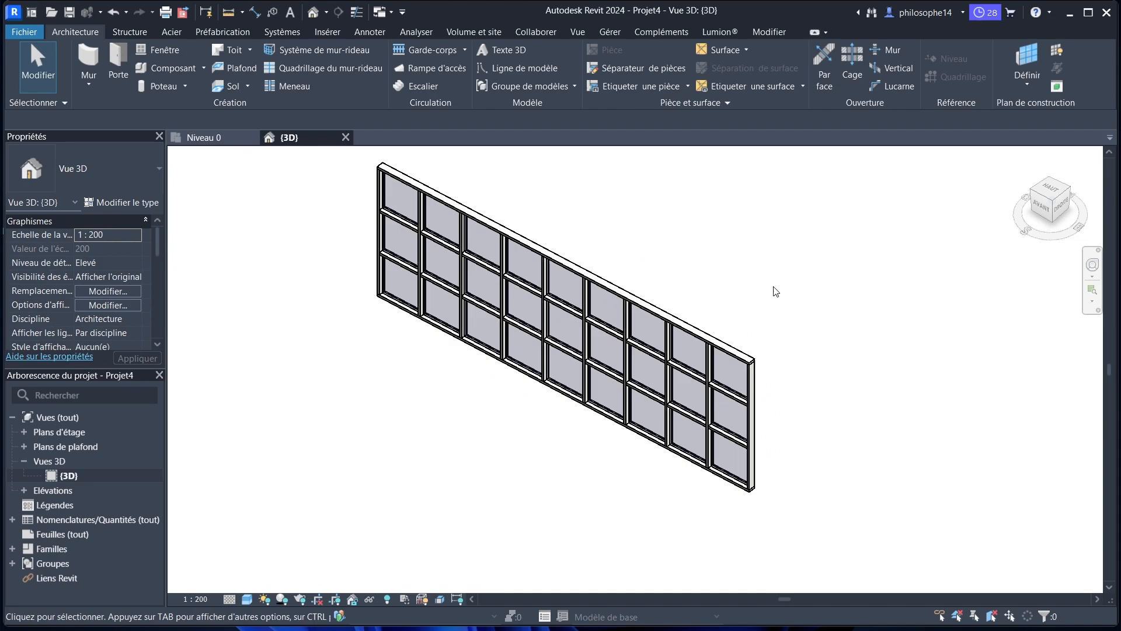
click(736, 358)
scroll(738, 362, up, 2)
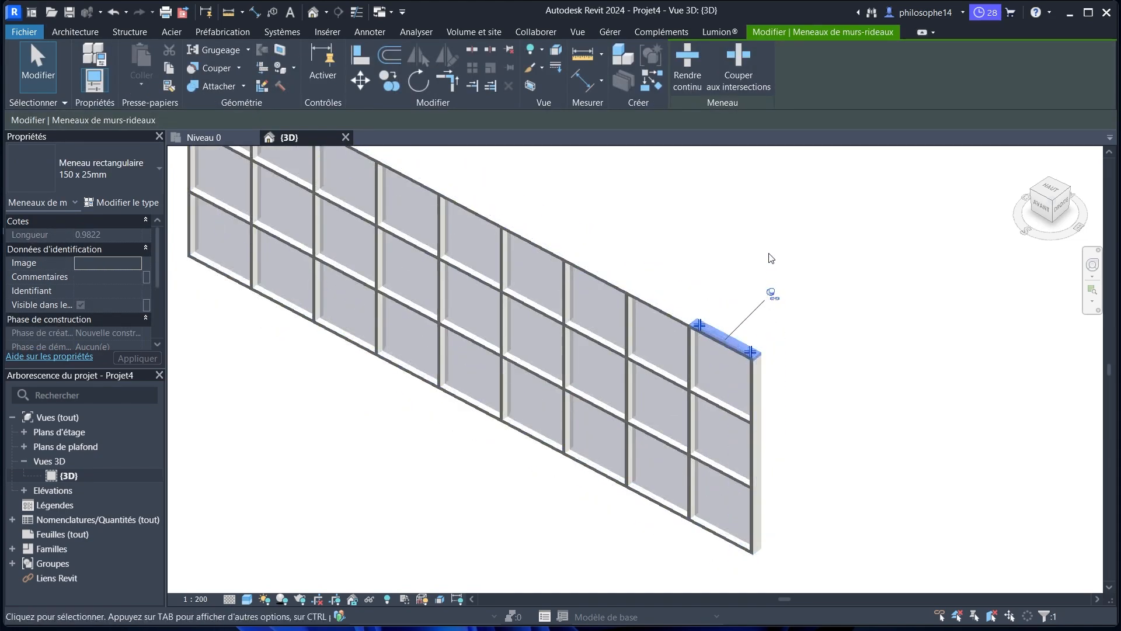
click(770, 257)
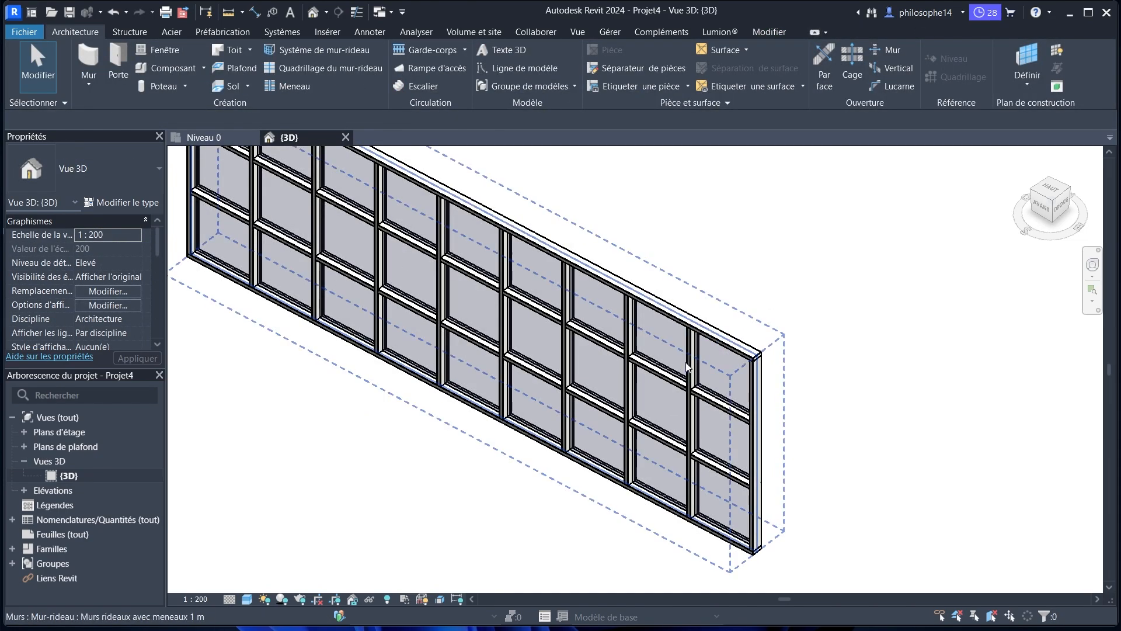
scroll(694, 357, down, 2)
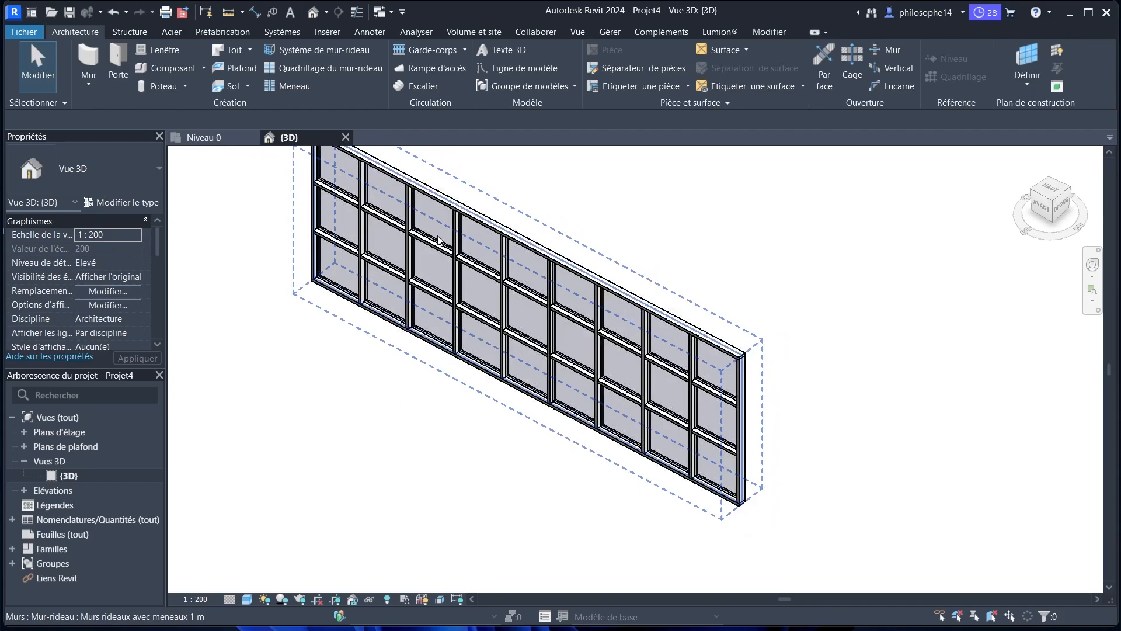
scroll(736, 406, down, 1)
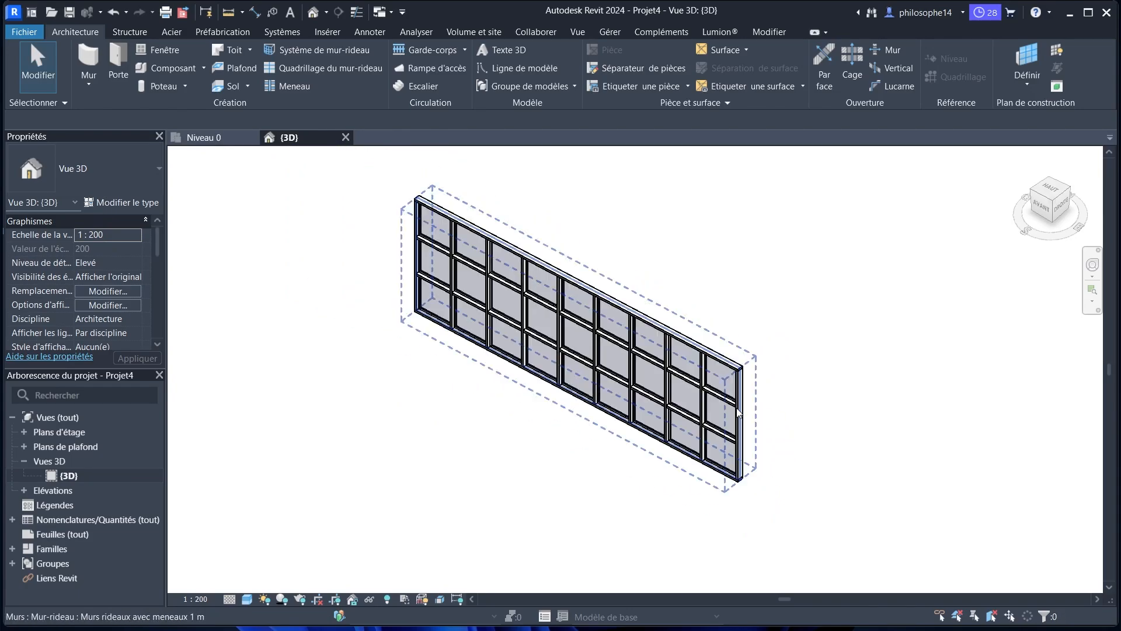
scroll(736, 407, up, 1)
scroll(737, 411, down, 1)
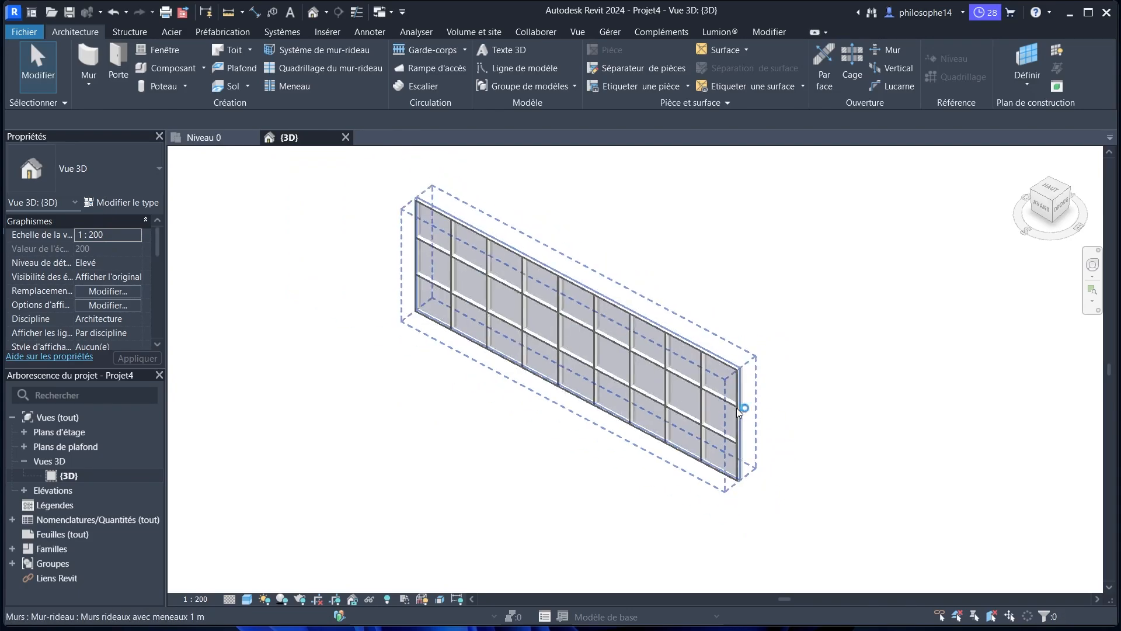
Set the horizontal grid spacing of the drawn curtain wall's type to 1.5 m and accept the type properties
click(555, 267)
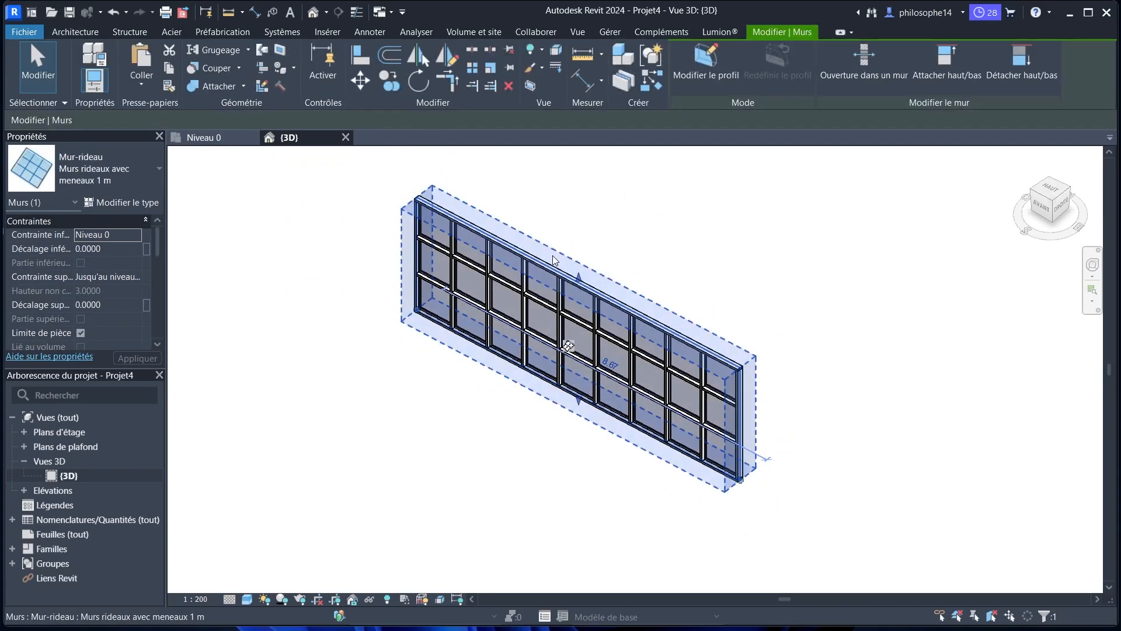
click(120, 203)
scroll(653, 374, down, 3)
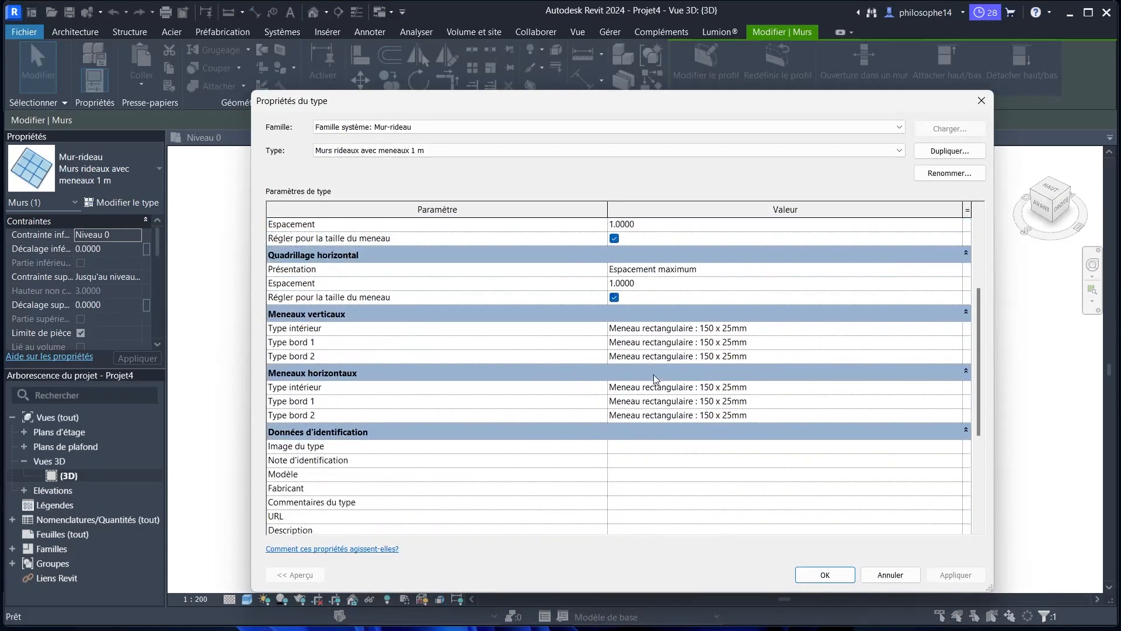
scroll(653, 373, up, 1)
drag(642, 345, 620, 345)
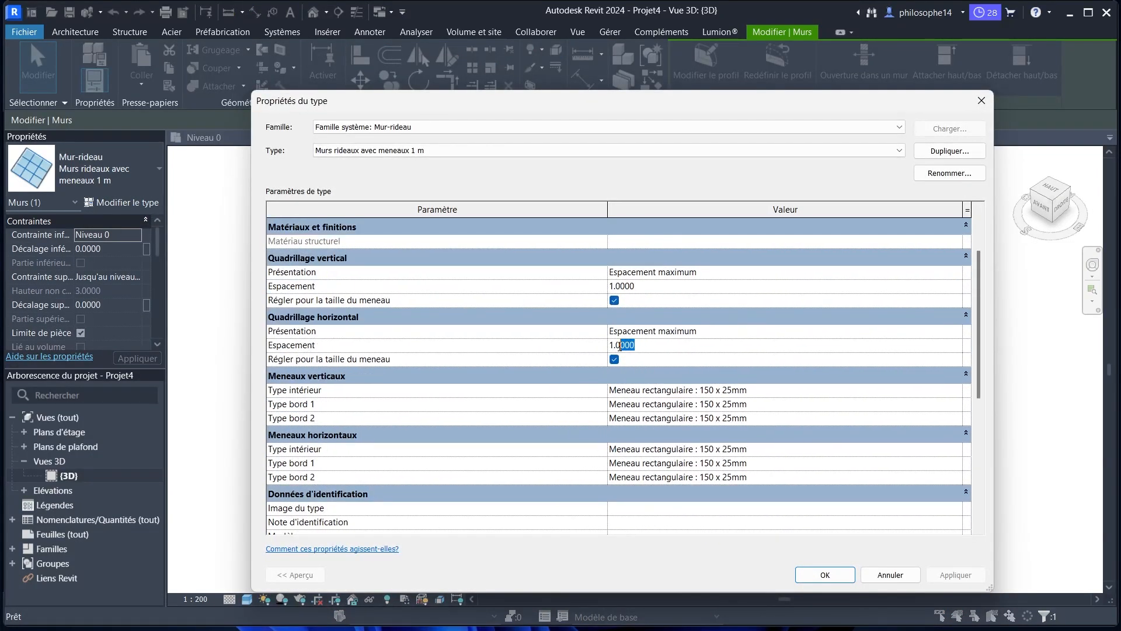
text(3)
click(952, 575)
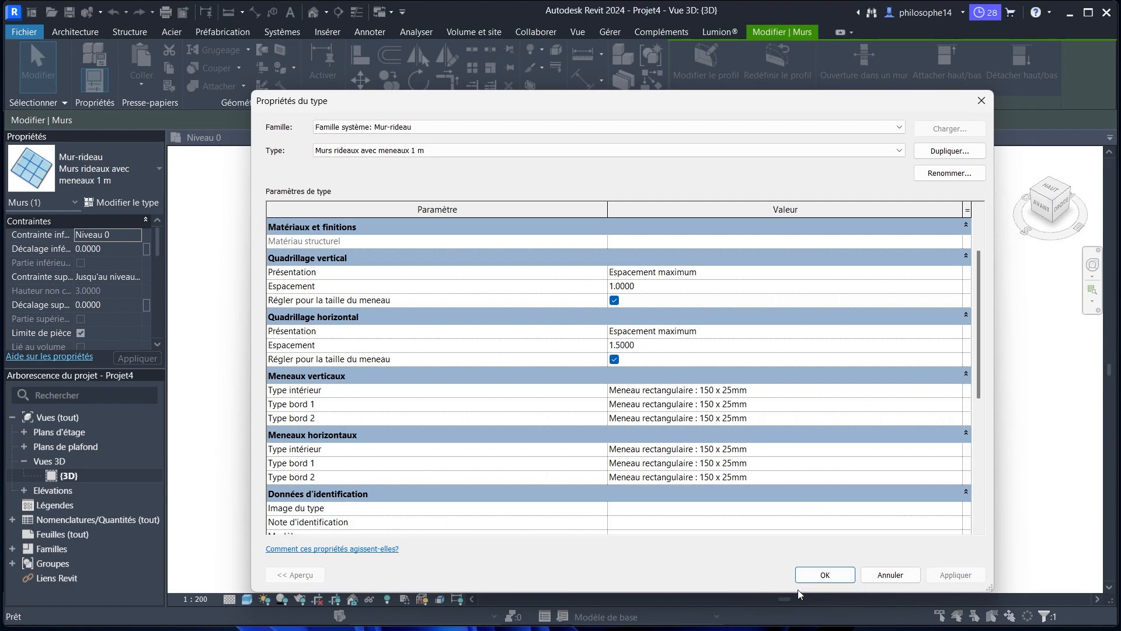
click(815, 575)
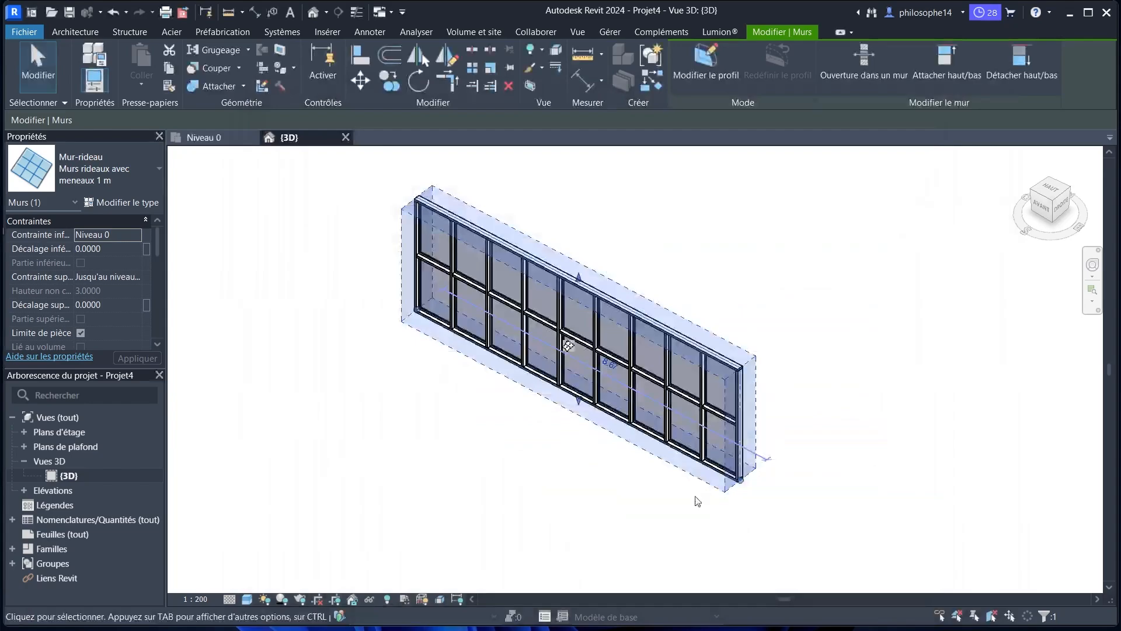
scroll(700, 383, up, 3)
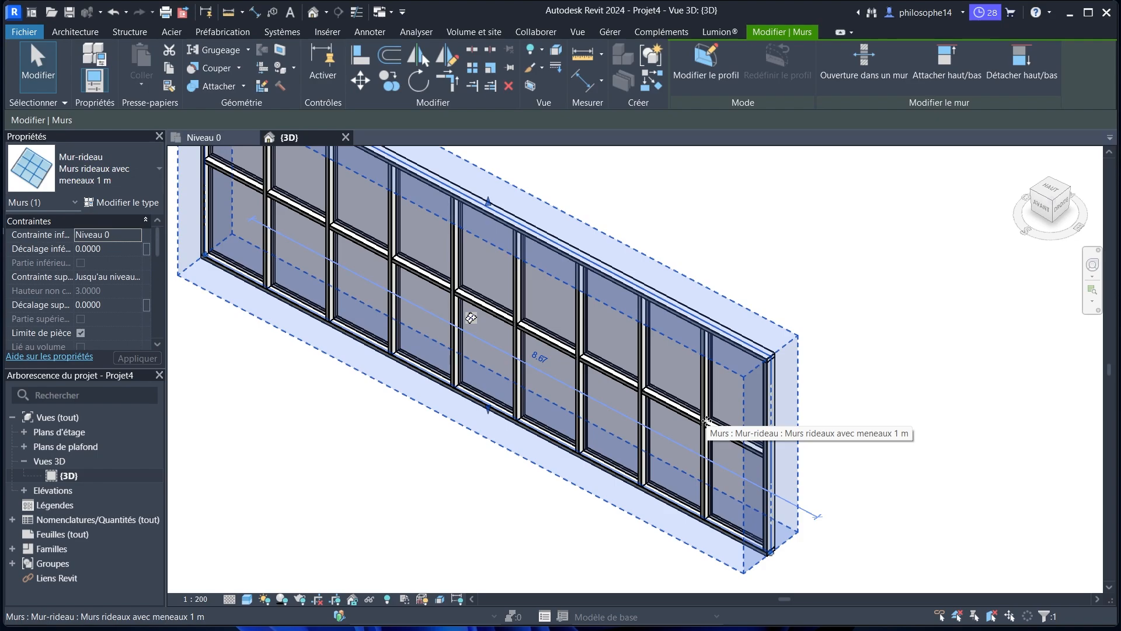
scroll(706, 421, down, 2)
shift+middle_drag(871, 367, 831, 298)
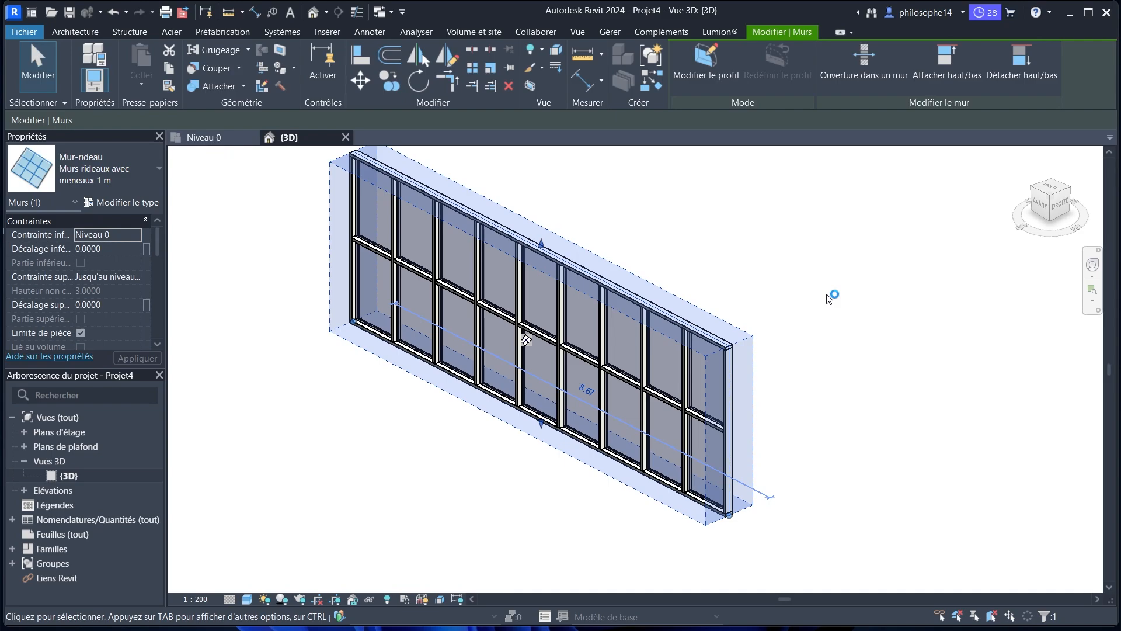
scroll(634, 263, down, 1)
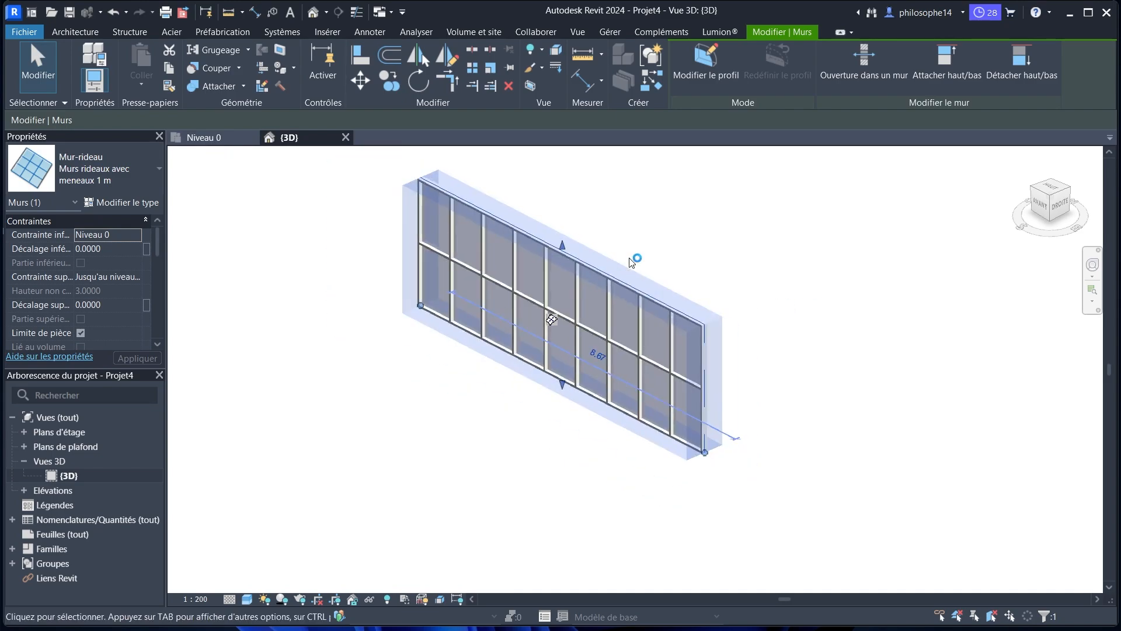